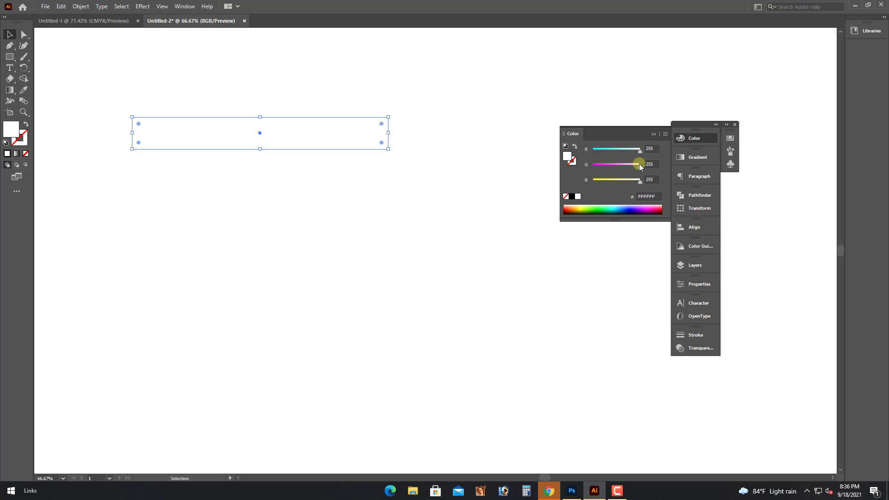
Fill the rectangle red in the Color panel and widen it to the right.
mouse_move(639, 165)
mouse_down()
mouse_move(590, 164)
mouse_move(592, 152)
mouse_move(640, 150)
mouse_up()
drag(632, 182, 606, 180)
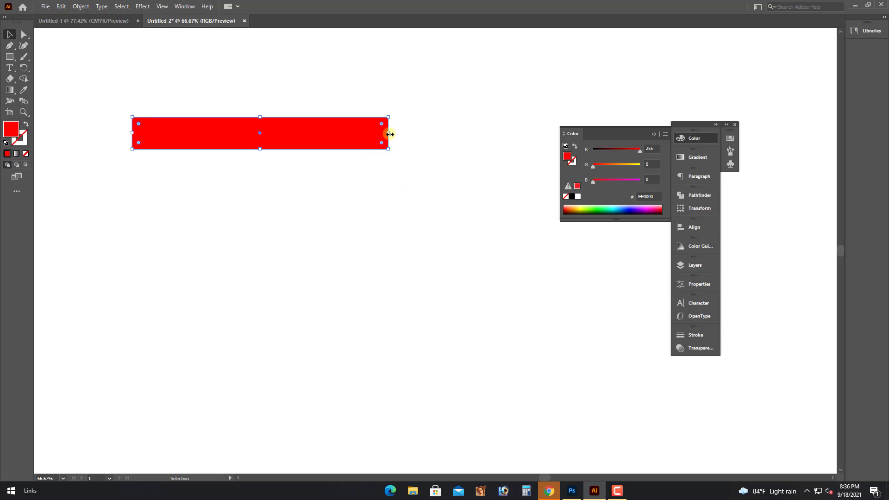
drag(391, 134, 435, 132)
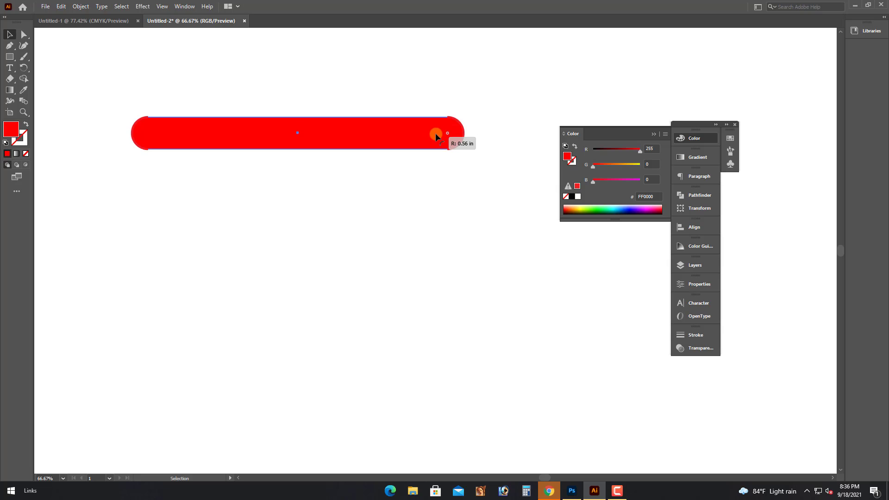
Round the rectangle's ends fully into a pill and place a copy below it.
drag(379, 137, 370, 121)
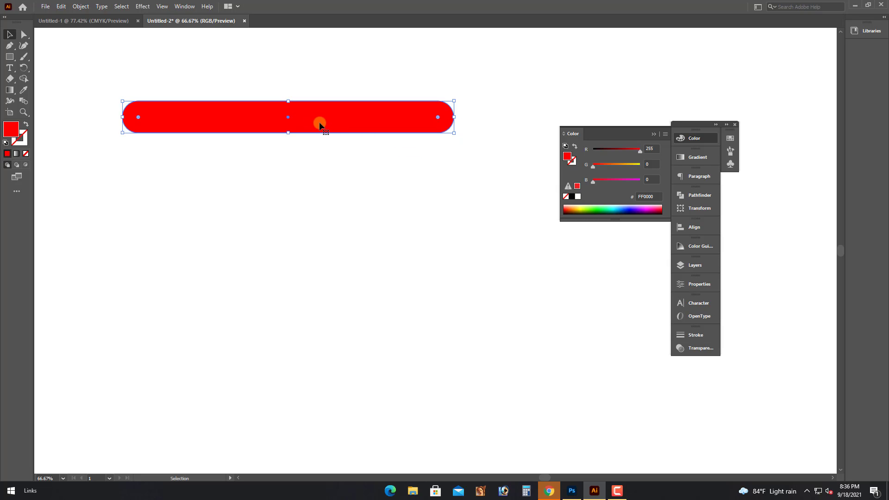
key(ctrl+minus)
drag(463, 244, 315, 183)
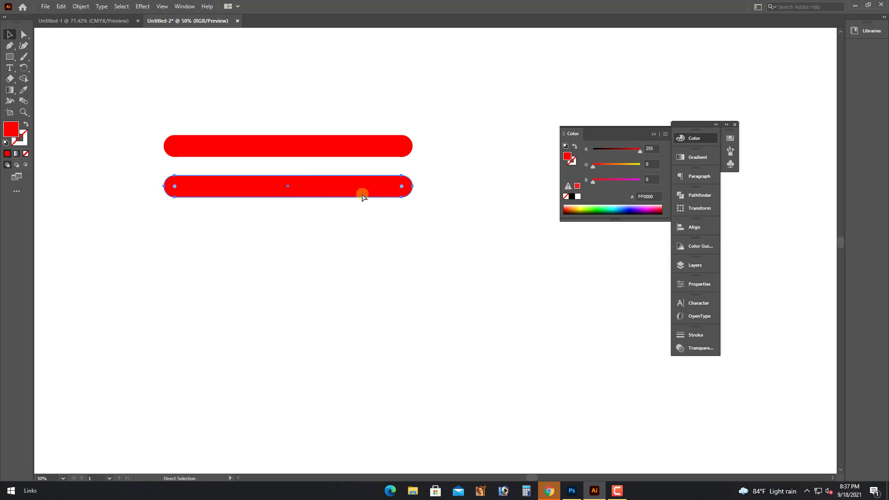
Repeat the copy with Ctrl+D to stack evenly spaced red pills in a column.
key(ctrl+d)
key(ctrl+d)
key(ctrl+d)
key(ctrl+minus)
key(ctrl+d)
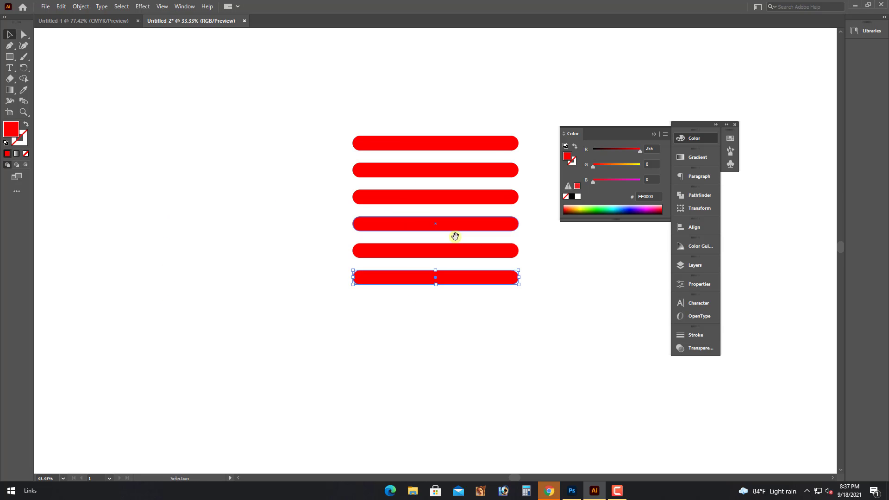
drag(454, 235, 293, 245)
key(ctrl+d)
key(ctrl+d)
Stretch all eight pills wider together and shift the column to the left.
drag(244, 118, 329, 345)
drag(350, 249, 371, 250)
click(260, 169)
drag(261, 114, 374, 370)
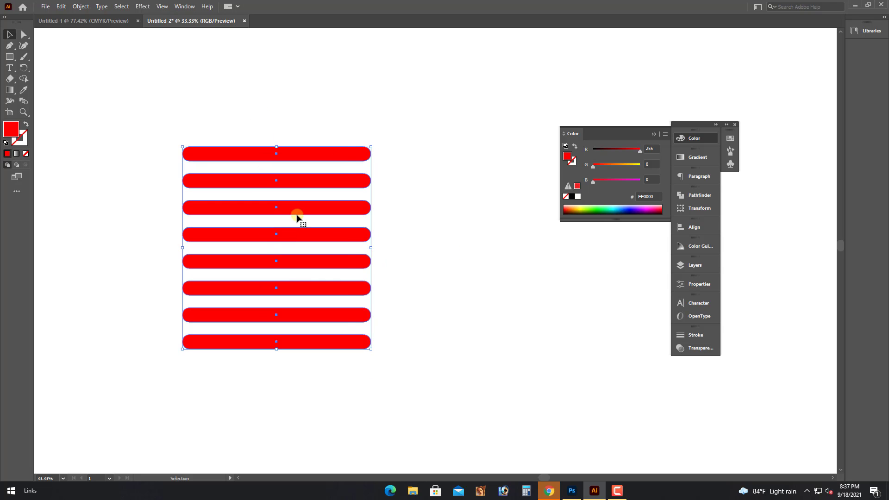
drag(298, 219, 280, 218)
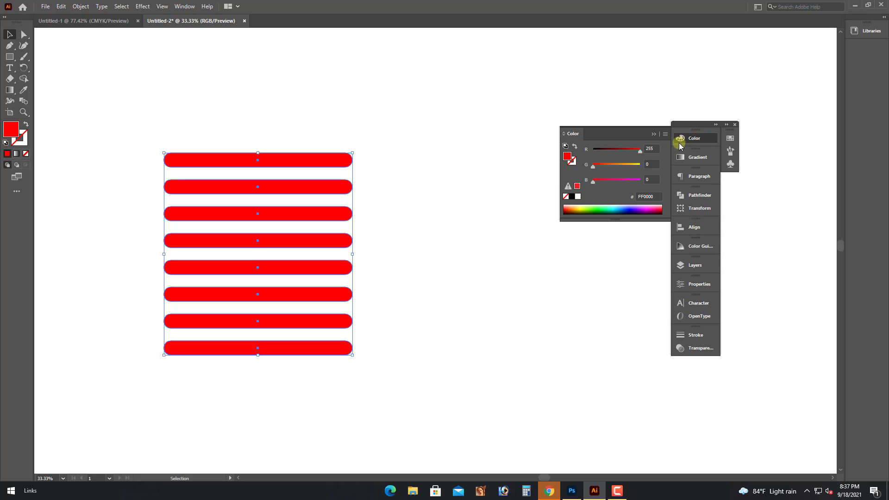
Group the eight red pills into a single object.
click(654, 133)
click(731, 165)
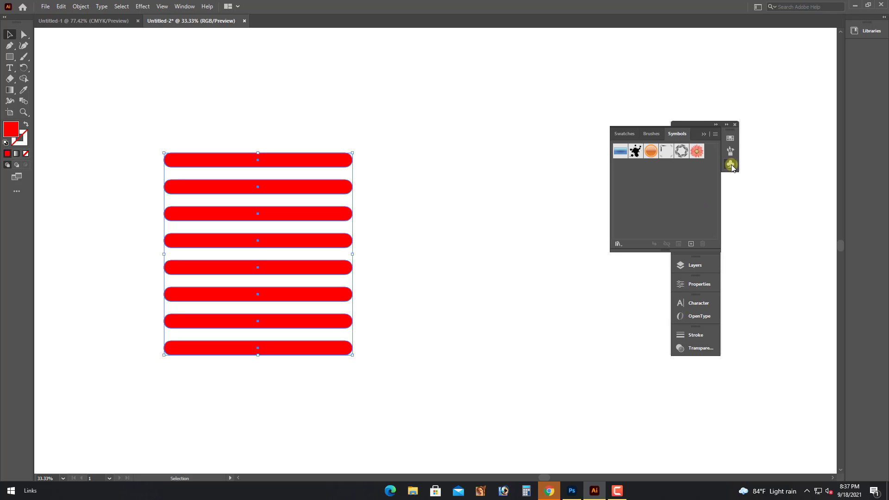
right_click(297, 153)
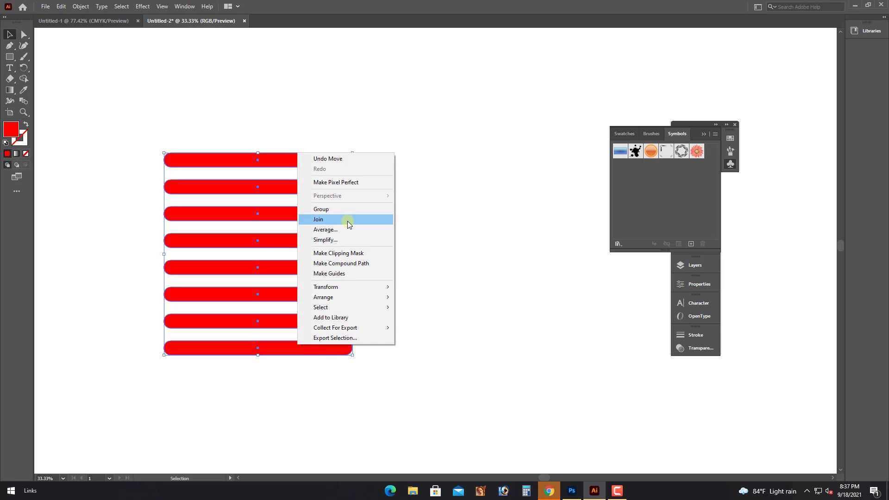
click(324, 211)
drag(347, 173, 677, 134)
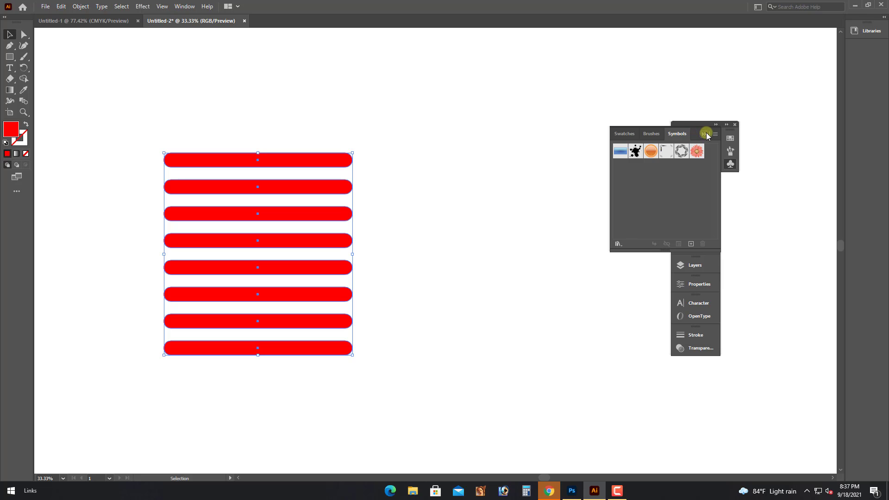
Save the stripe group as a new Graphic-type symbol, then delete it from the artboard.
click(731, 166)
click(682, 134)
click(729, 164)
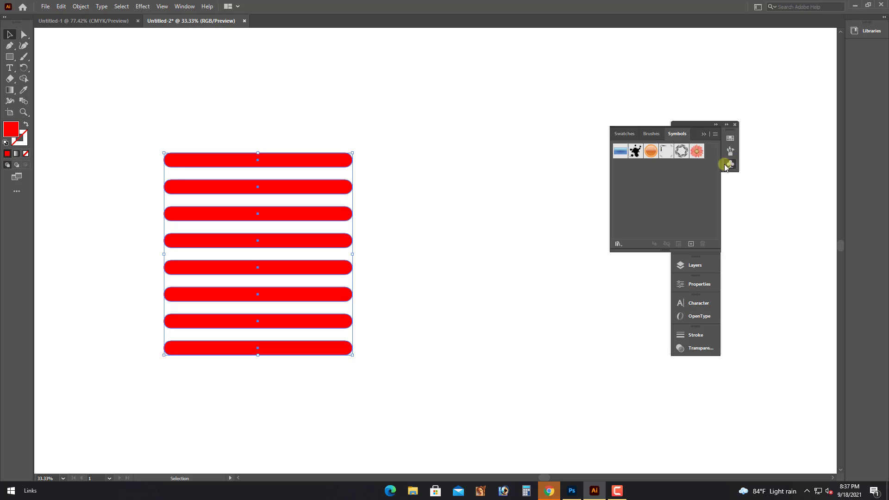
click(714, 135)
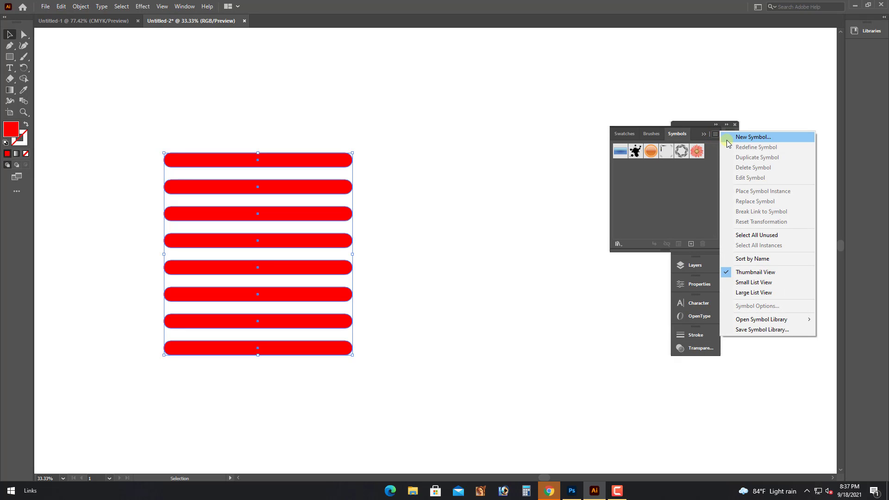
click(747, 137)
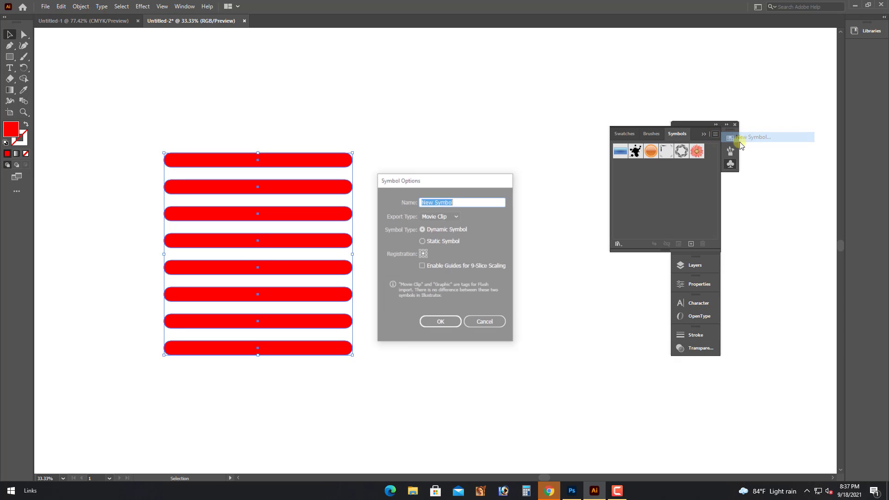
click(457, 216)
click(436, 236)
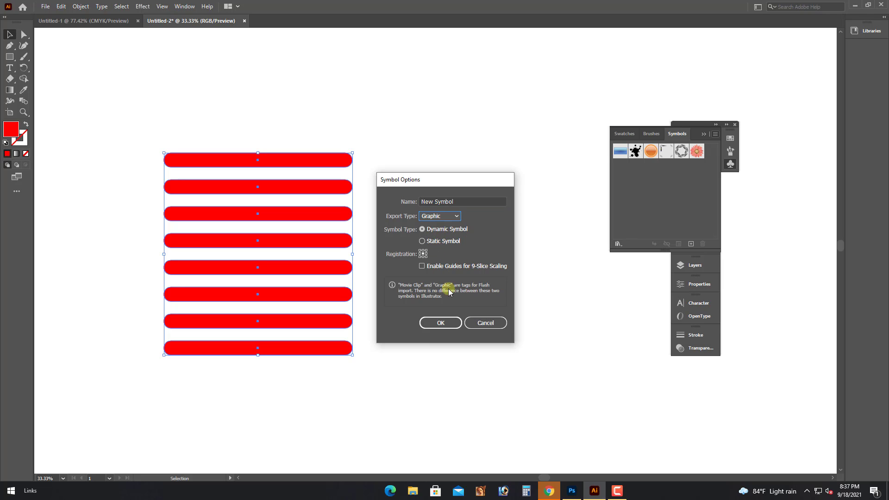
click(442, 323)
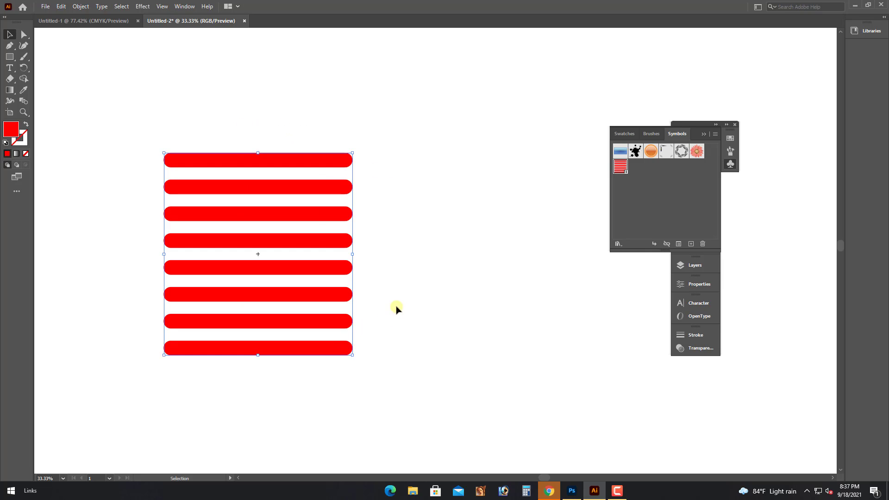
key(Delete)
Draw a large circle with the Ellipse tool and move it down the artboard.
click(9, 57)
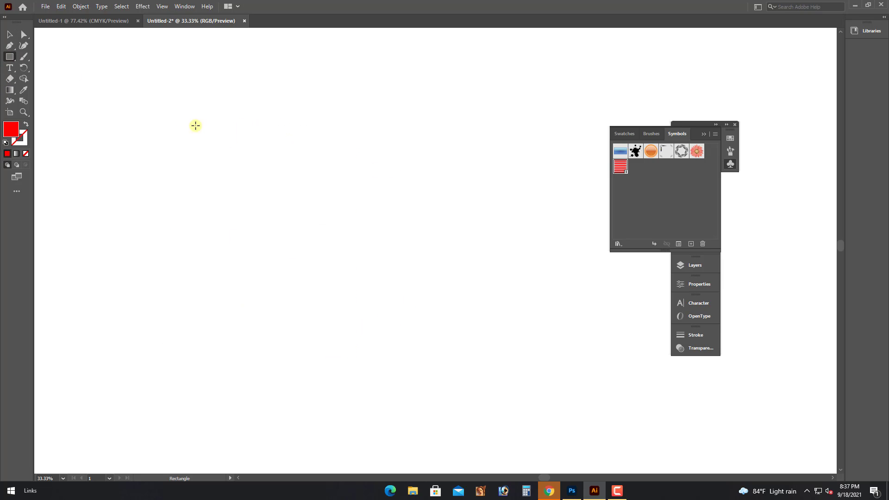
drag(7, 62, 25, 63)
drag(314, 181, 450, 294)
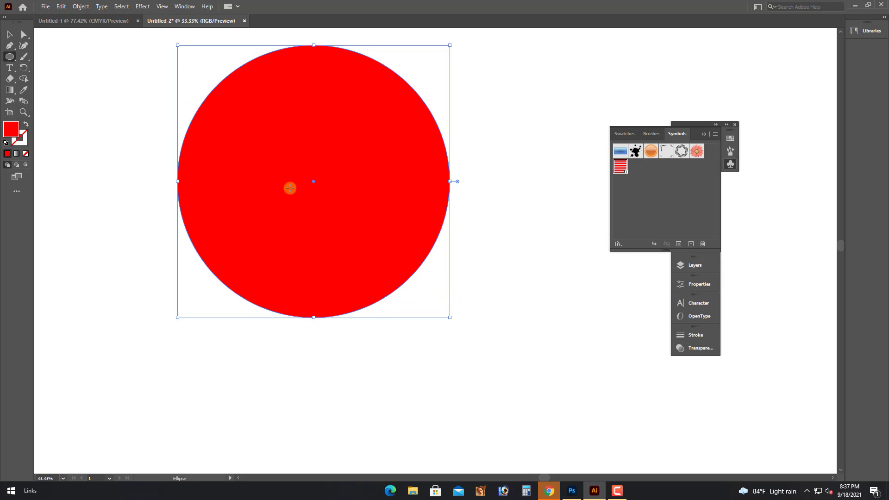
scroll(290, 188, up, 1)
click(8, 33)
drag(346, 154, 351, 202)
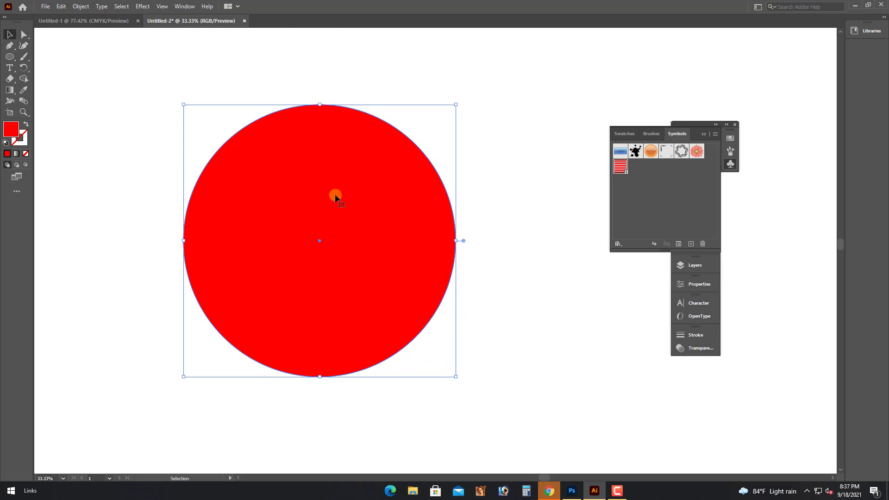
Delete the circle's left anchor point to leave only its right half.
click(24, 35)
drag(125, 70, 263, 424)
key(Delete)
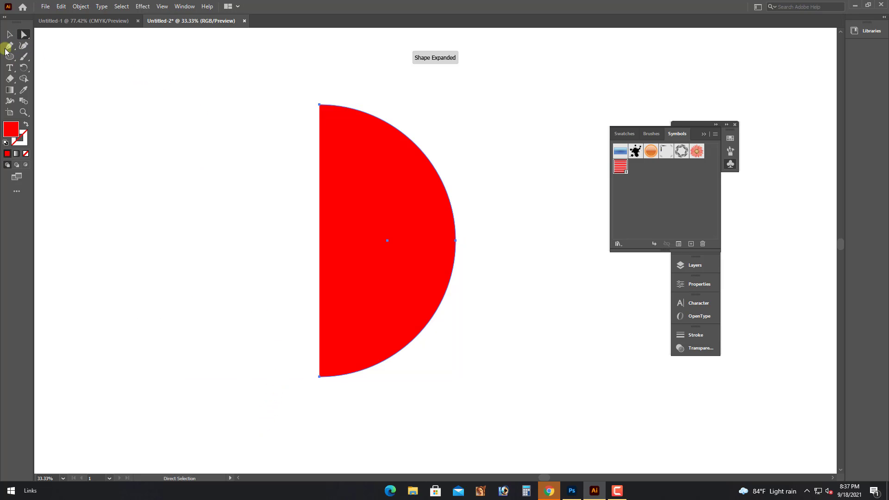
key(v)
drag(377, 286, 361, 275)
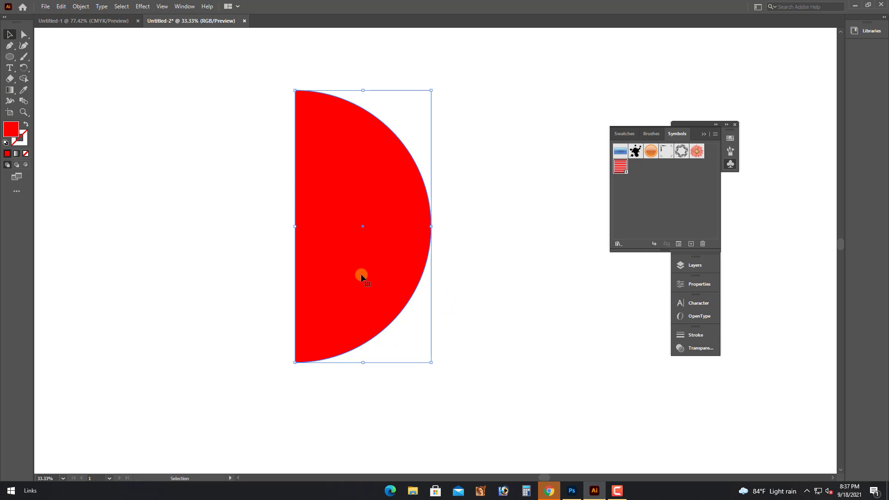
click(265, 228)
click(426, 272)
Change the half circle's fill to dark green (R0 G159 B0).
click(704, 134)
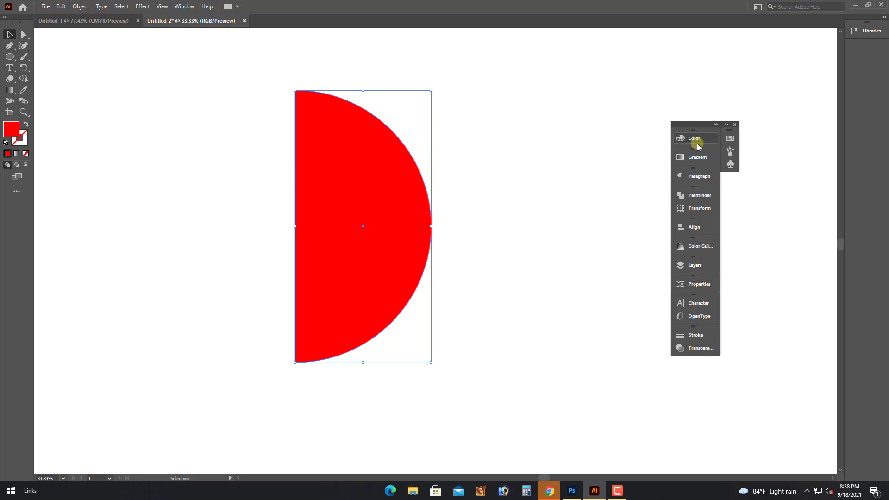
click(694, 138)
drag(633, 156, 681, 155)
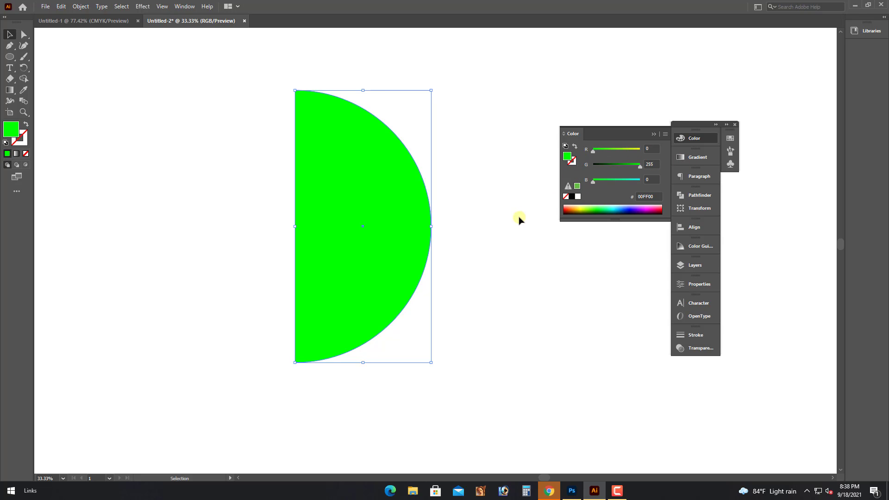
drag(393, 256, 404, 261)
mouse_move(591, 192)
mouse_down()
mouse_move(614, 177)
mouse_move(593, 180)
mouse_up()
drag(640, 164, 622, 165)
drag(424, 234, 420, 234)
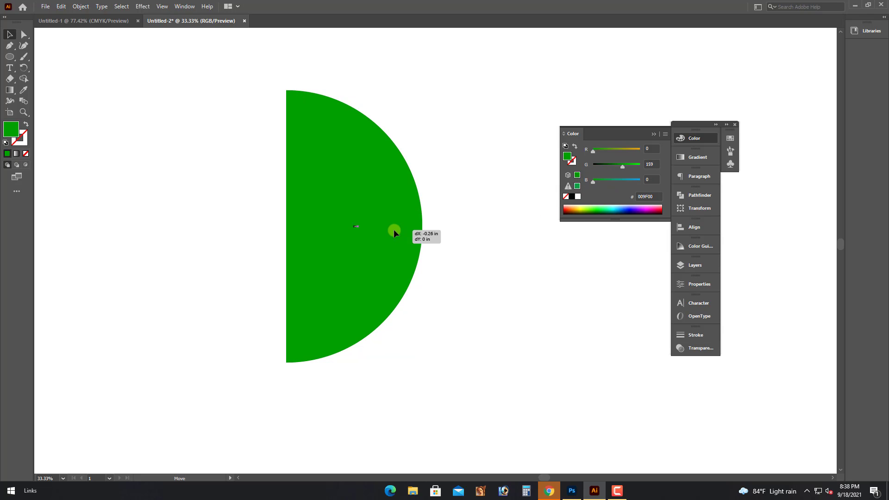
Apply a 360° Plastic-shaded 3D Revolve to the half circle with lighting options expanded.
click(142, 6)
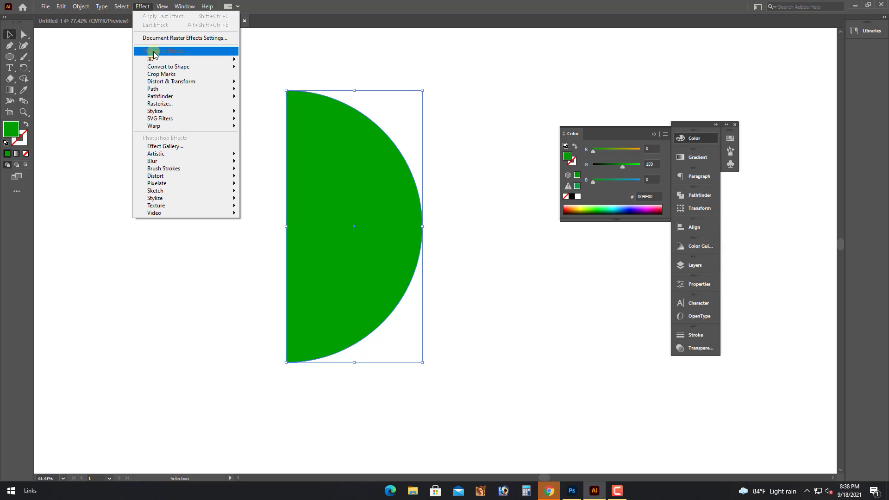
mouse_move(157, 59)
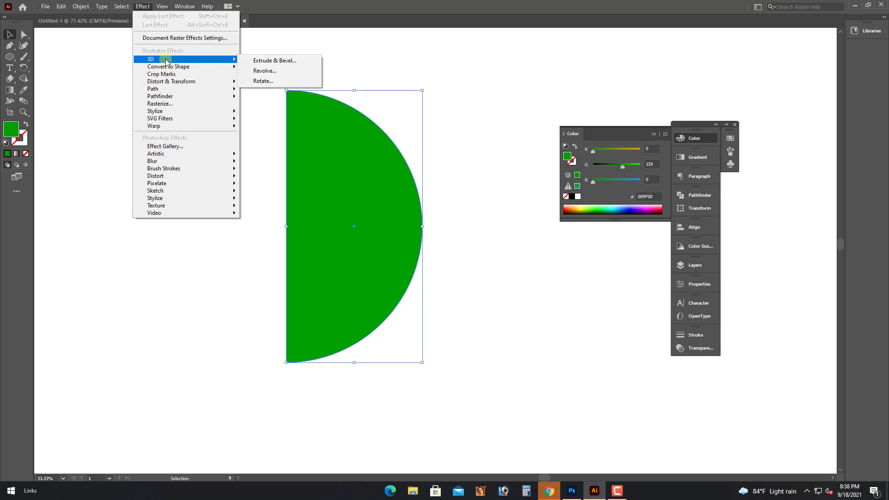
click(260, 71)
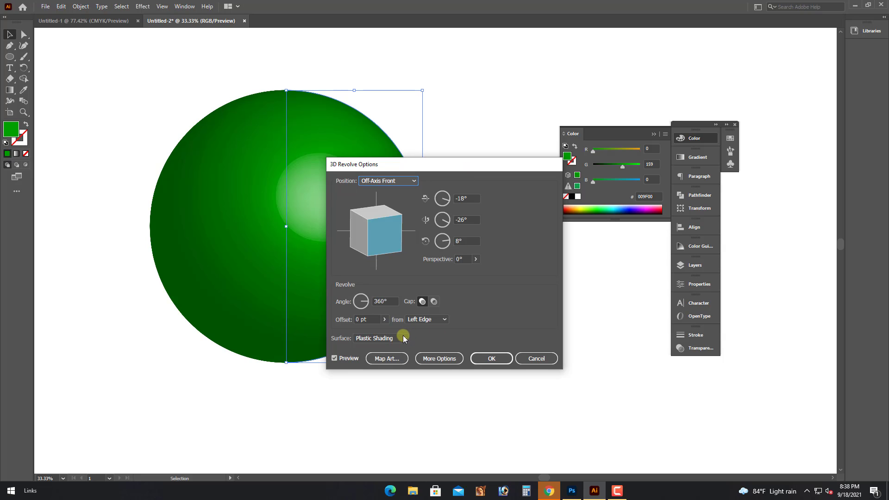
click(435, 359)
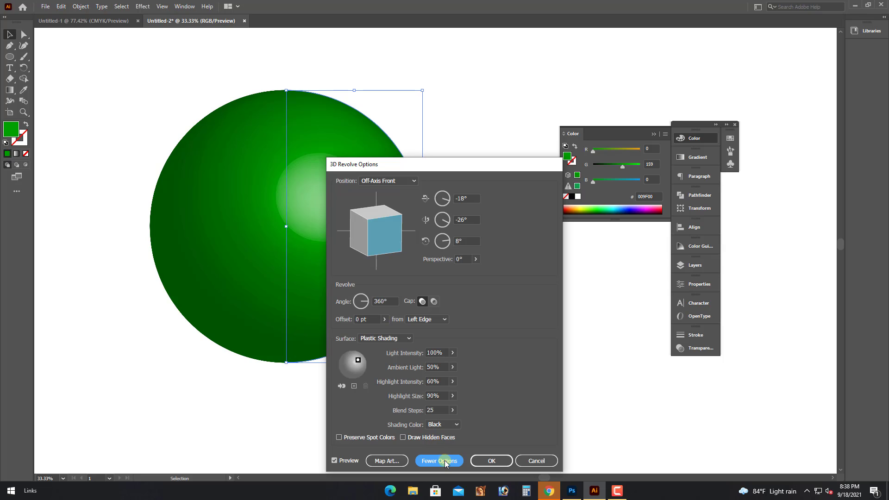
In Map Art, map the striped New Symbol onto the sphere and stretch it wide.
click(392, 460)
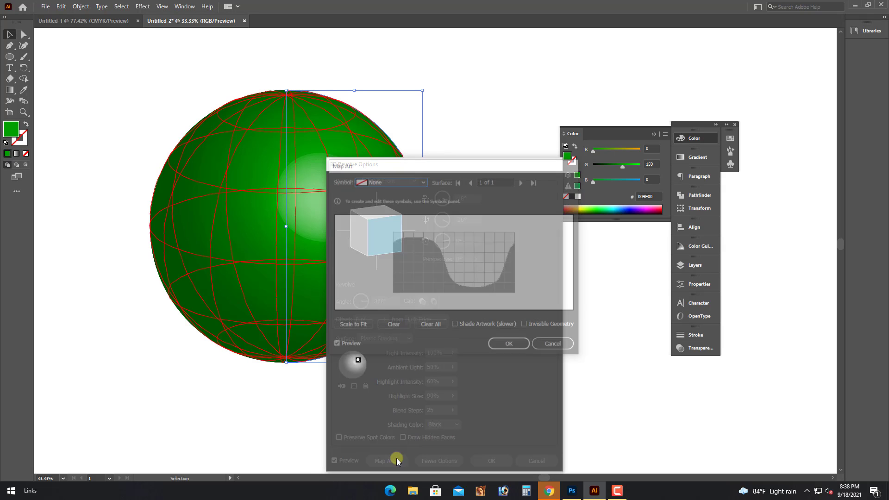
click(400, 180)
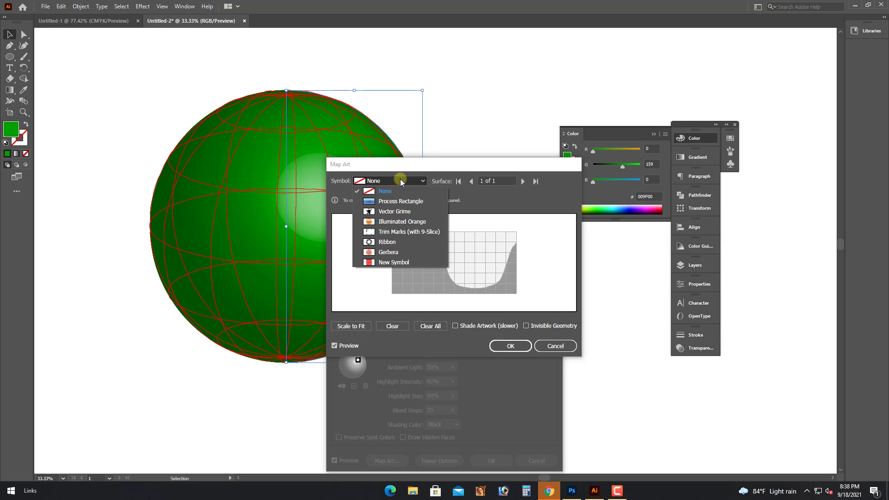
click(394, 261)
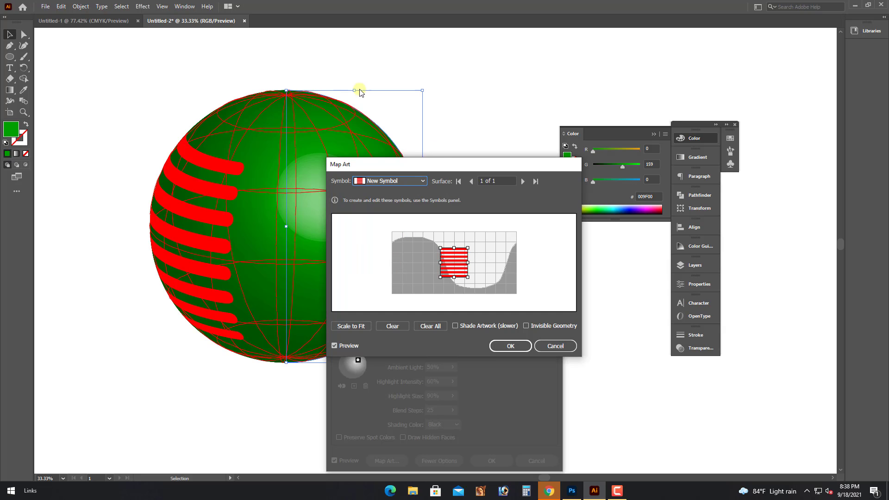
drag(476, 264, 509, 263)
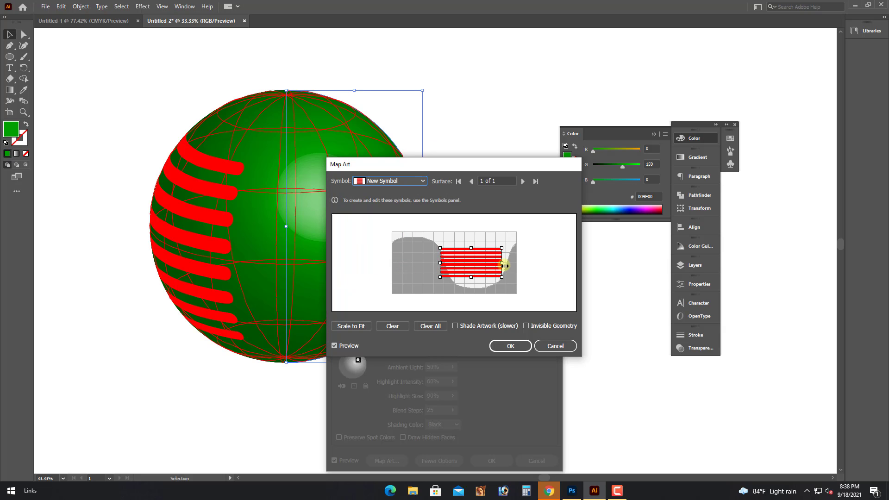
drag(438, 261, 399, 258)
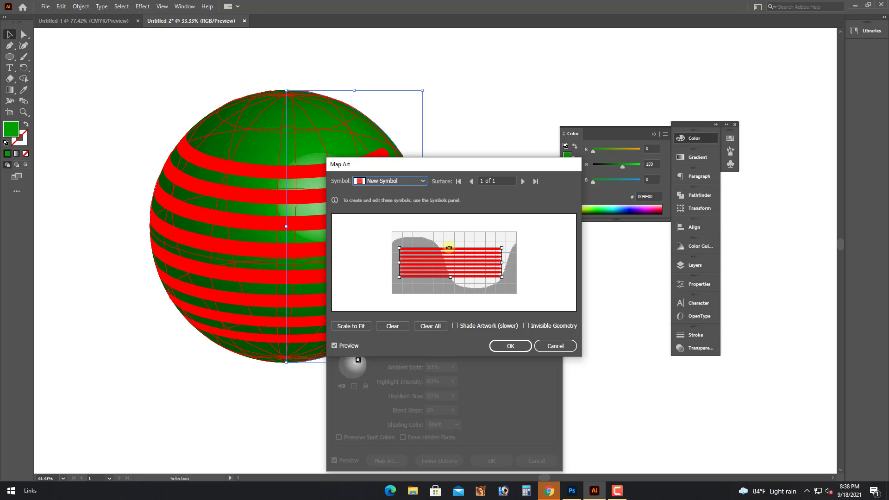
drag(452, 248, 452, 236)
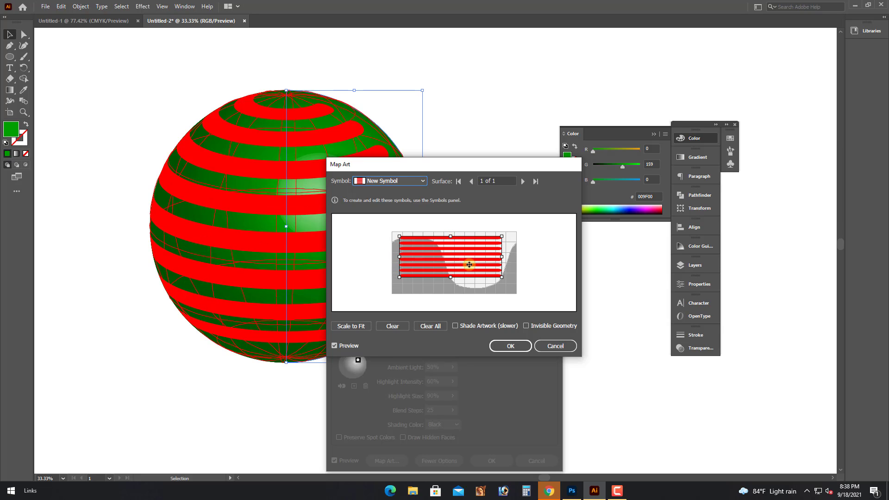
Fine-tune the stripe art's edges so it covers the whole surface grid.
drag(504, 258, 518, 258)
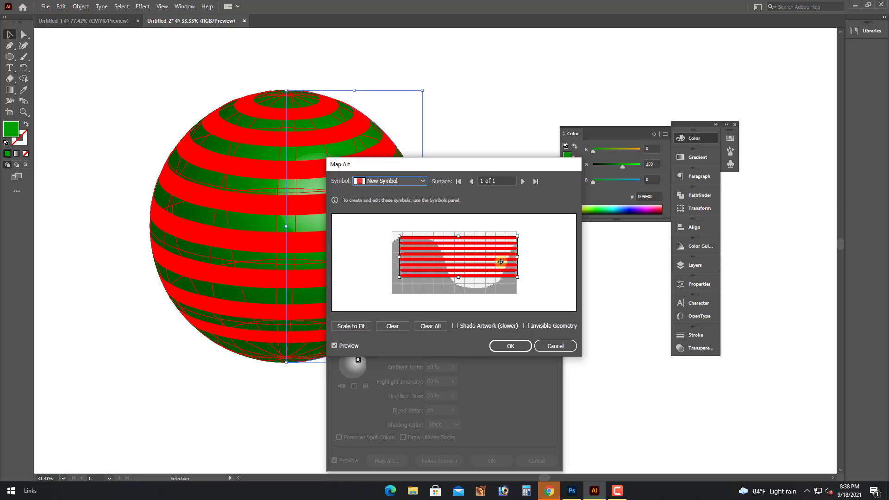
drag(458, 279, 460, 279)
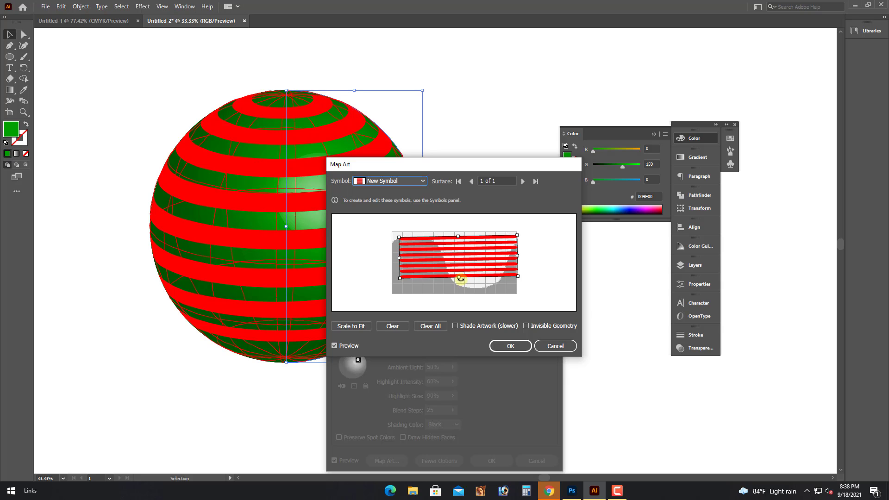
drag(460, 280, 459, 291)
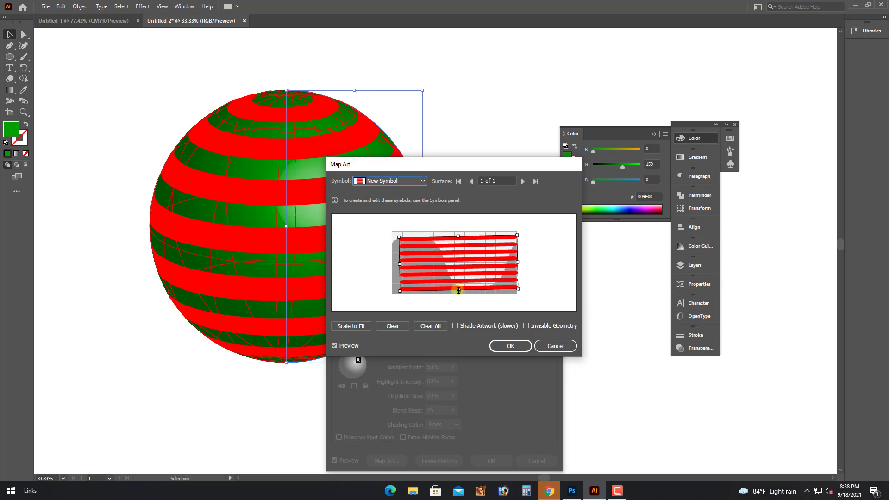
drag(461, 290, 459, 280)
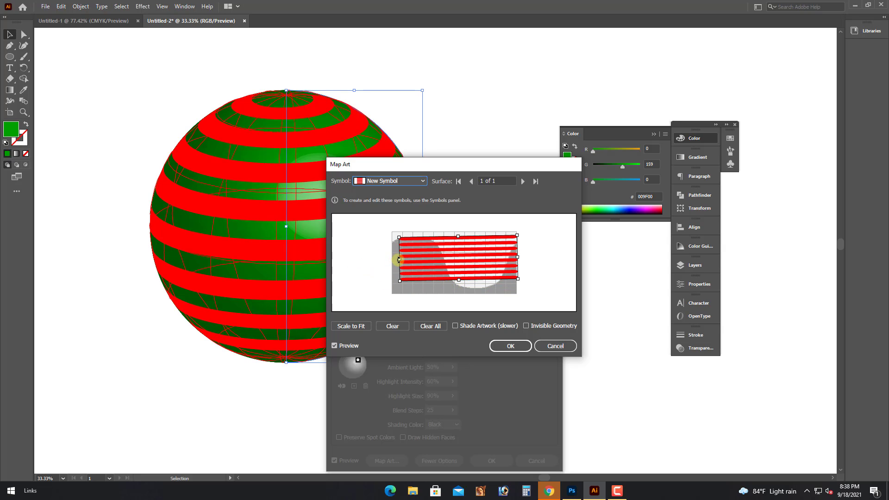
drag(399, 260, 391, 259)
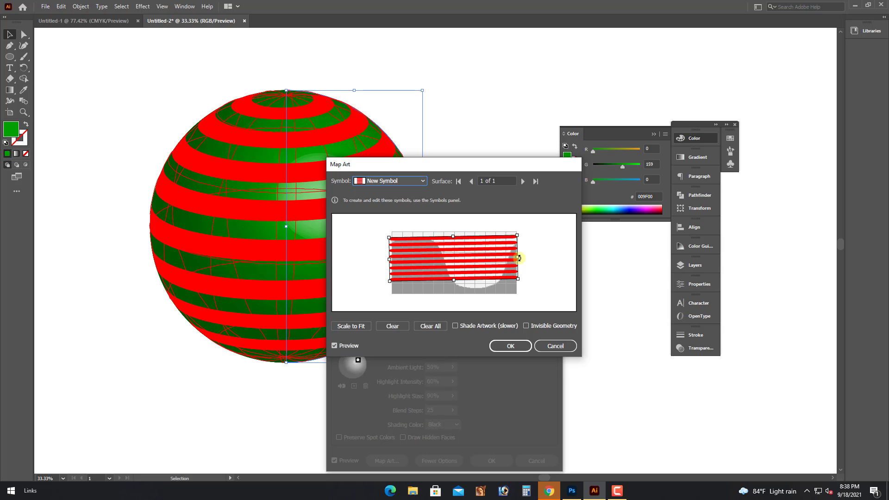
drag(518, 258, 519, 258)
drag(455, 237, 454, 236)
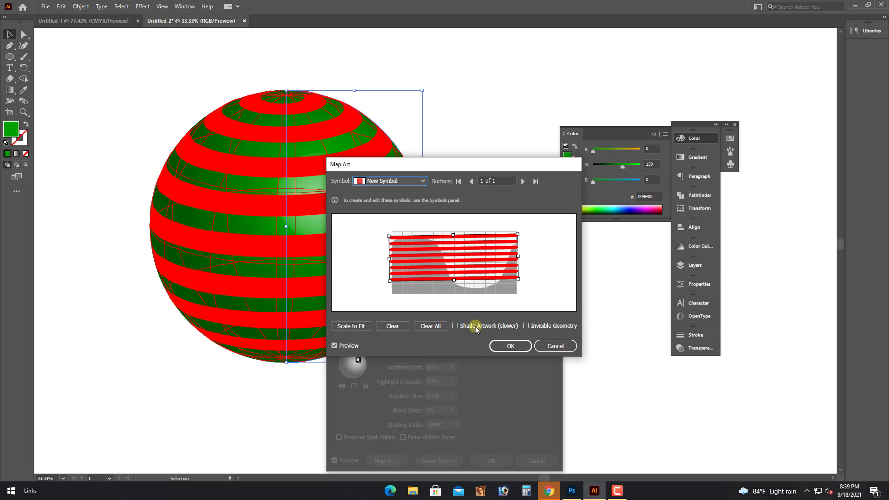
Accept the mapped art and 3D Revolve settings, then select the striped sphere.
click(503, 345)
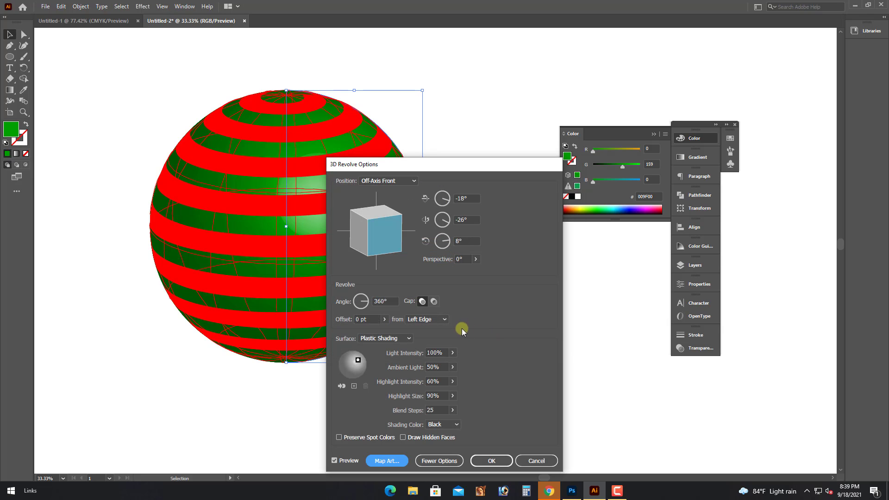
click(491, 461)
click(482, 364)
drag(109, 124, 470, 408)
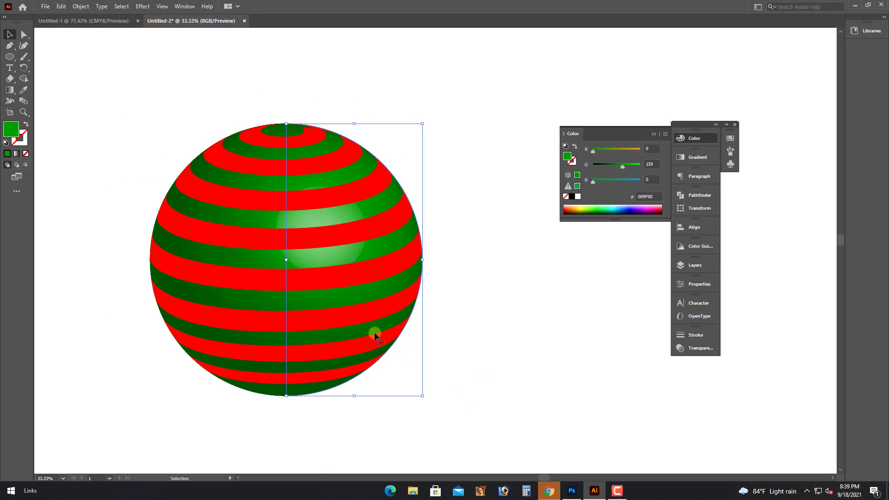
click(81, 6)
Expand the sphere's appearance and then expand it into plain vector shapes.
click(124, 126)
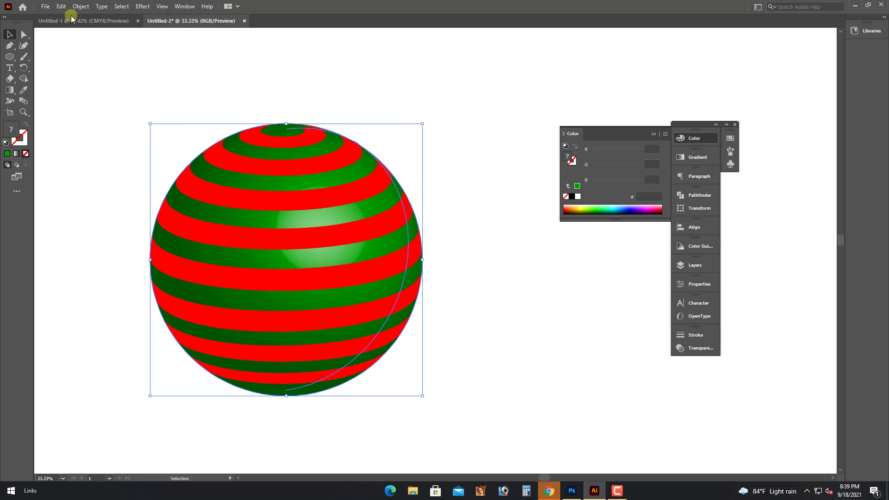
click(79, 6)
click(98, 115)
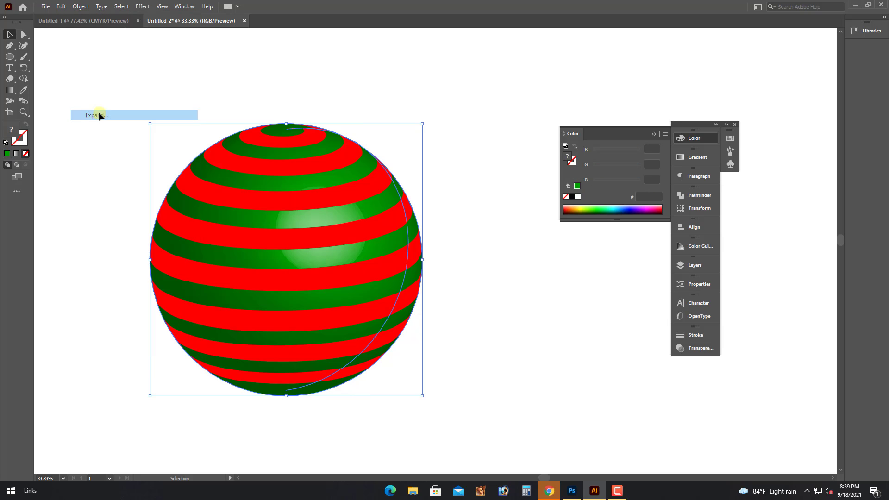
Ungroup the expanded sphere artwork twice.
right_click(321, 198)
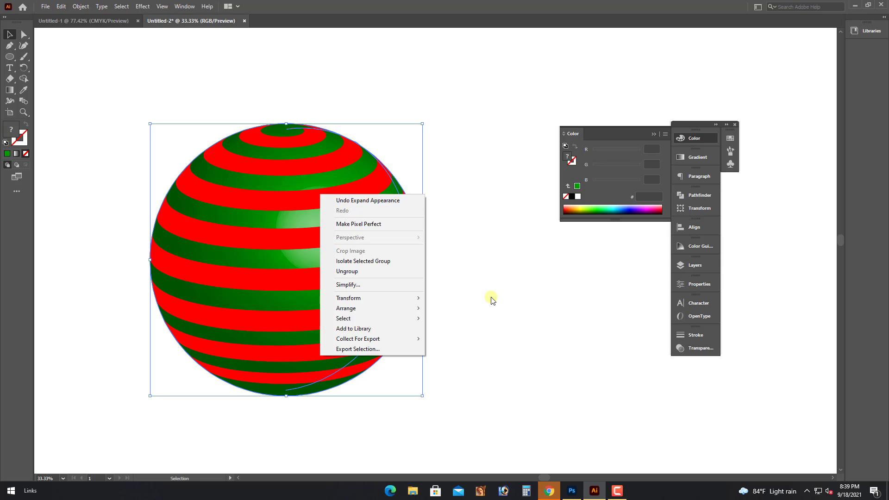
drag(289, 215, 414, 218)
key(ctrl+z)
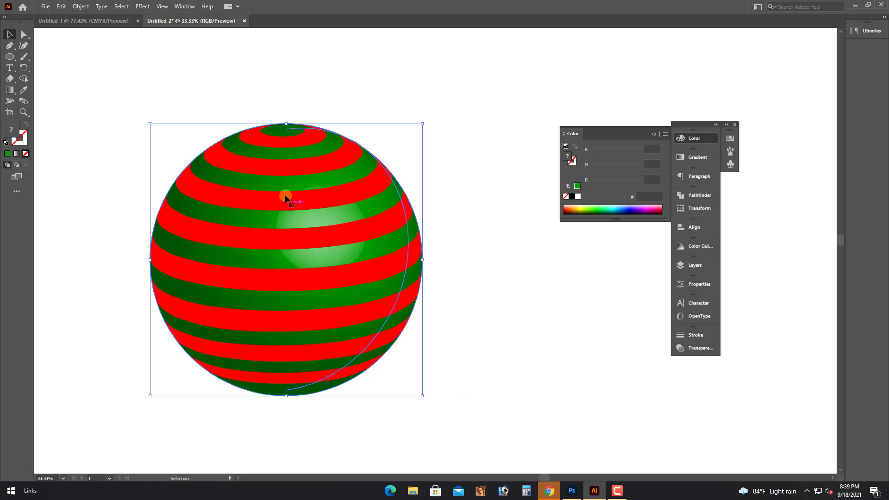
right_click(286, 195)
click(313, 273)
drag(319, 269, 396, 271)
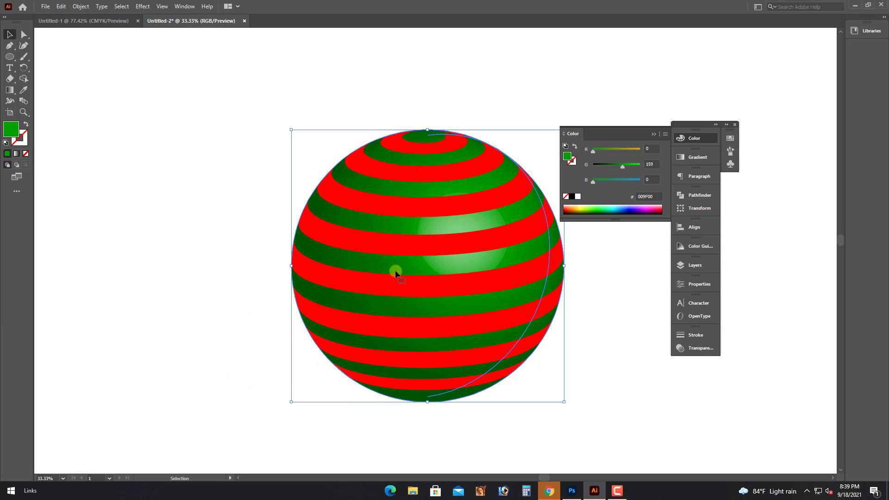
key(ctrl+z)
right_click(318, 226)
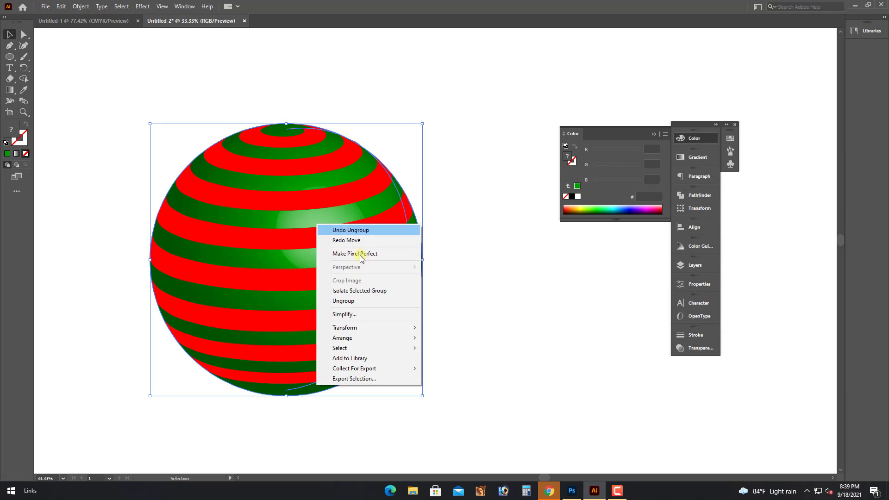
click(352, 300)
Delete the duplicate front sphere and release the clipping mask on the remaining one.
click(497, 310)
drag(283, 290, 439, 284)
key(ctrl+z)
key(Delete)
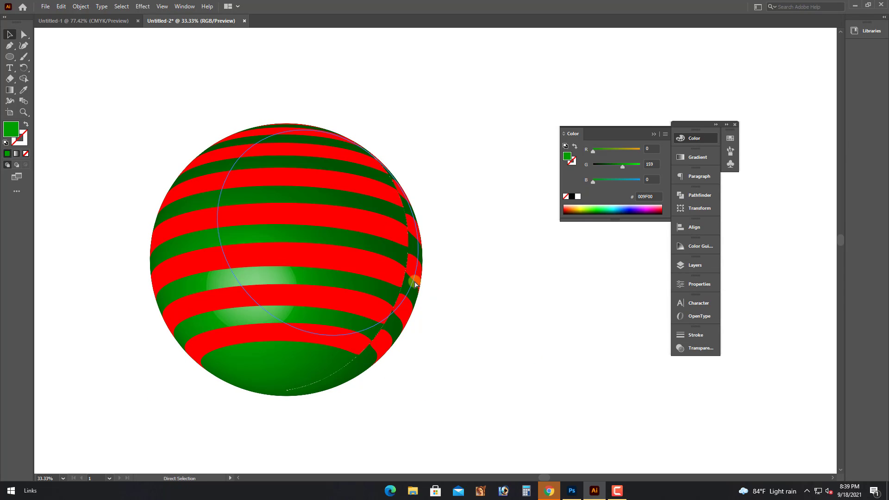
click(327, 274)
key(ctrl+3)
key(ctrl+alt+3)
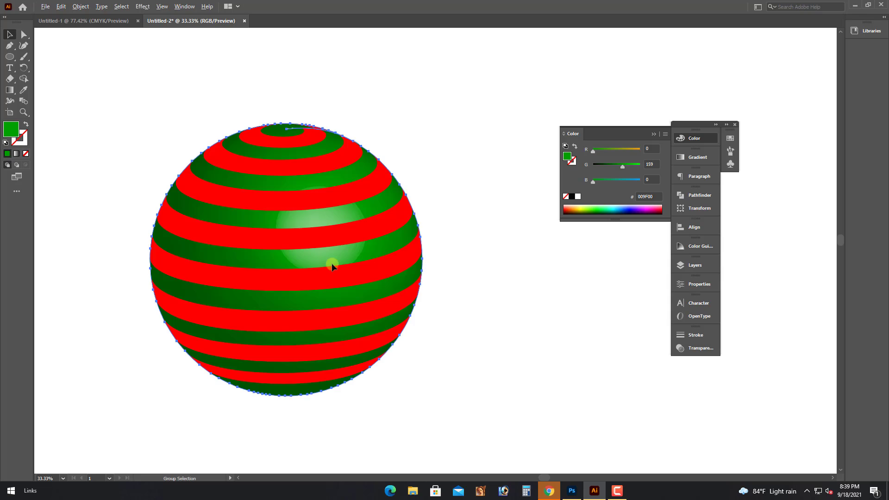
right_click(326, 196)
click(361, 276)
Ungroup the sphere so each stripe can be moved separately.
click(335, 270)
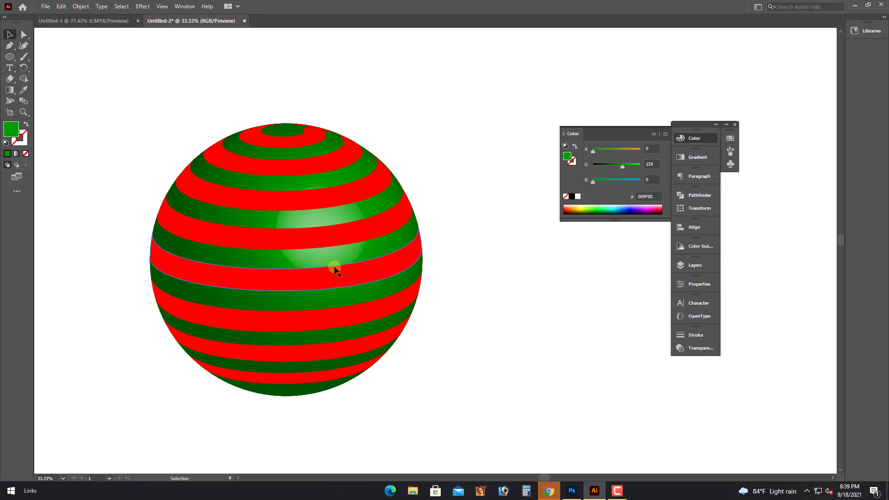
click(320, 233)
double_click(323, 234)
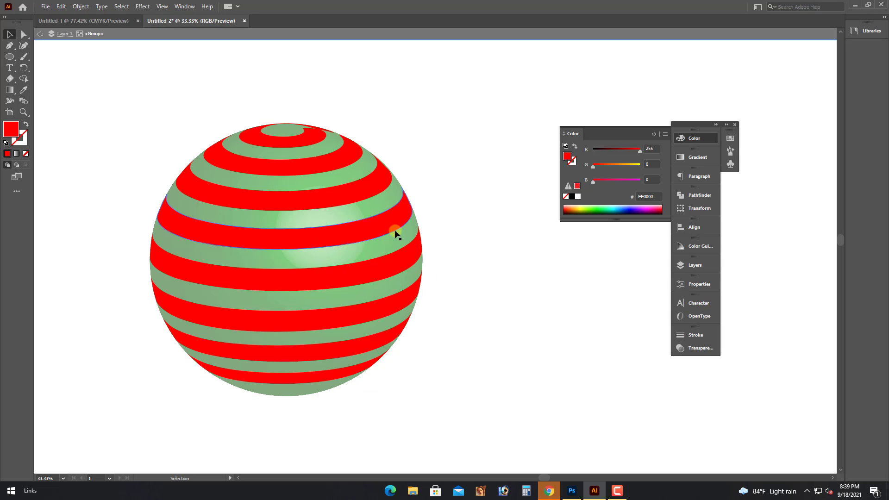
double_click(469, 248)
right_click(366, 233)
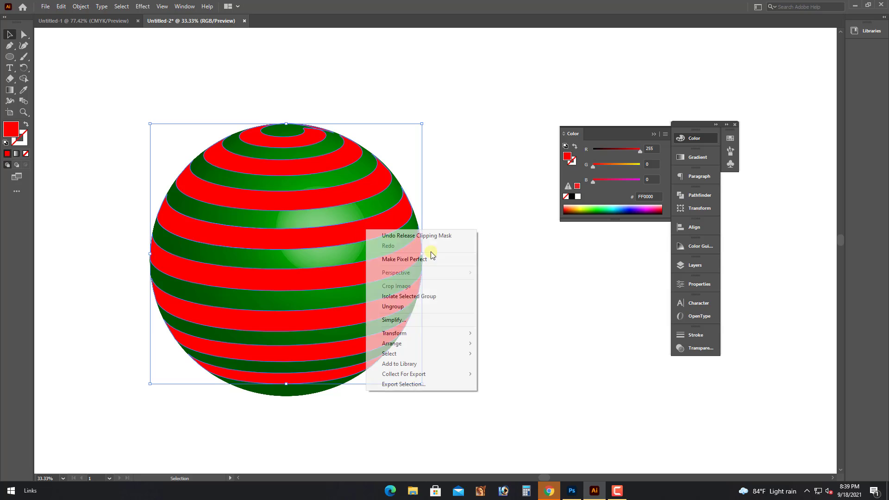
click(393, 307)
drag(363, 242, 332, 252)
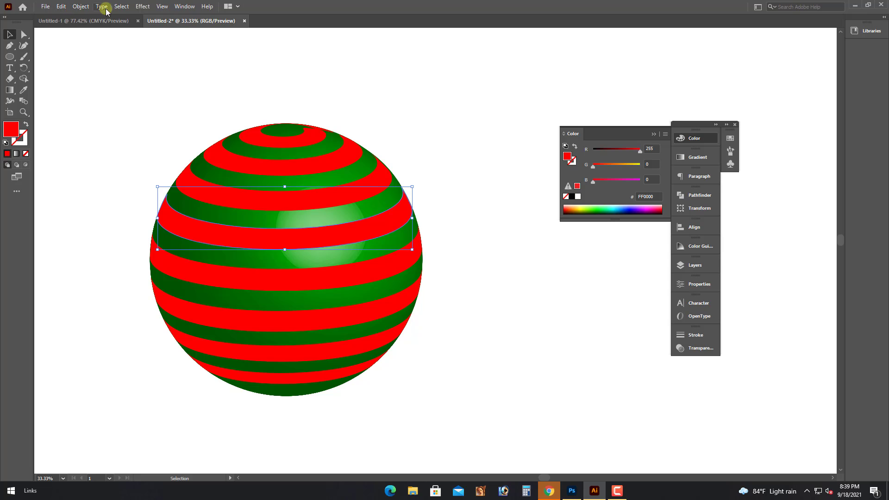
Select all stripes sharing the red fill colour, group them, and delete them.
click(121, 6)
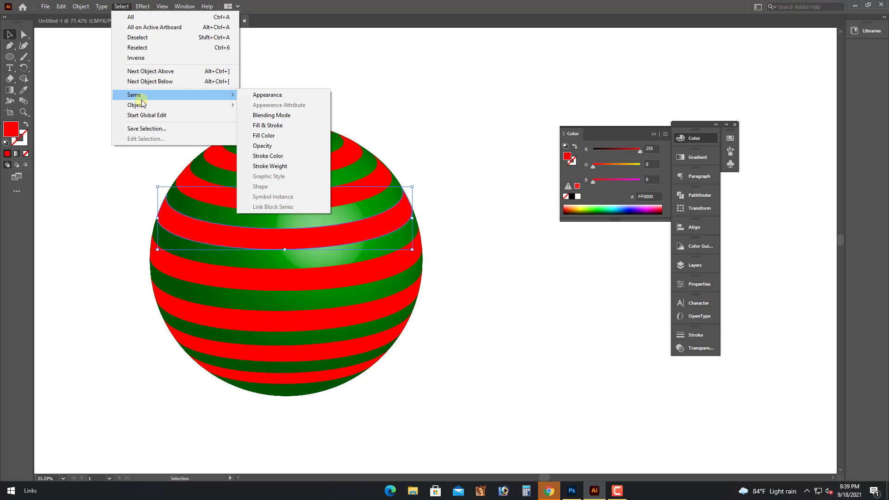
mouse_move(141, 98)
click(278, 135)
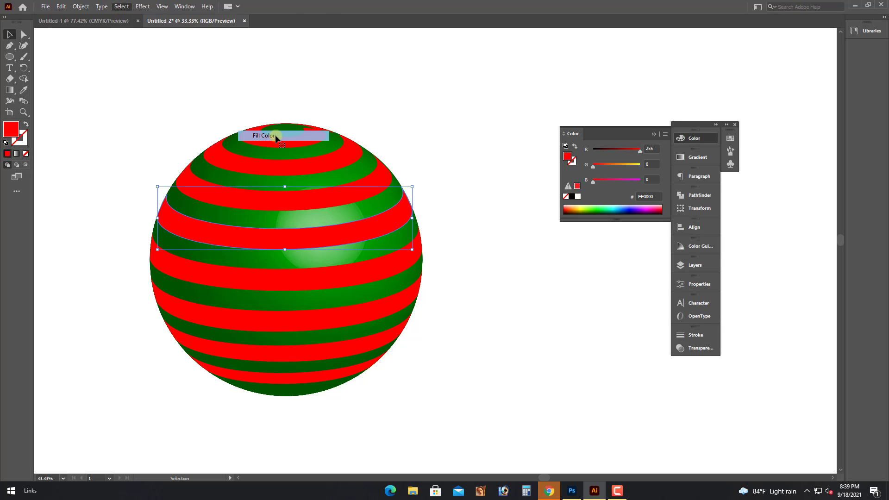
right_click(273, 196)
click(308, 265)
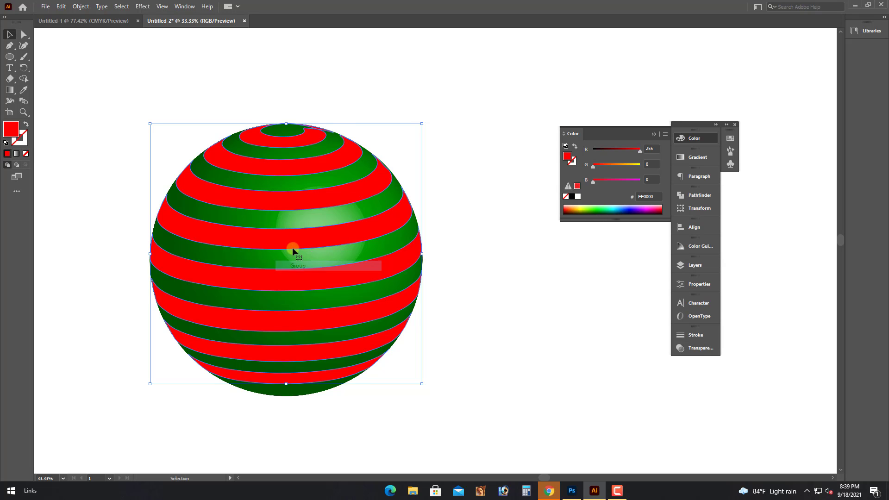
key(Delete)
click(288, 247)
Select every part of the sphere and Unite them in Pathfinder into one light-green circle.
click(100, 97)
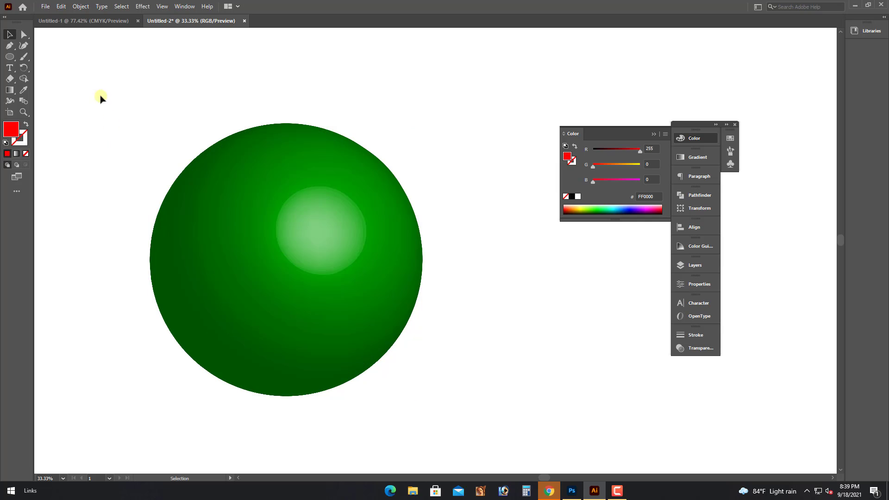
drag(107, 93, 479, 445)
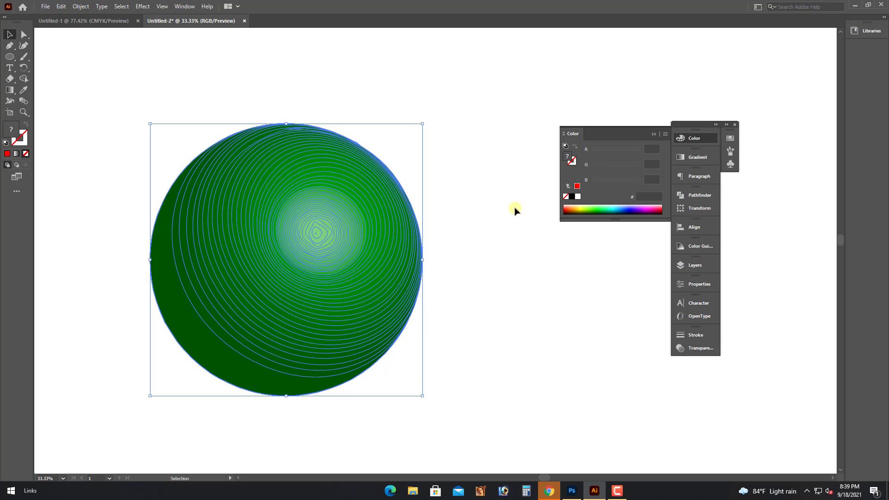
click(655, 134)
click(692, 196)
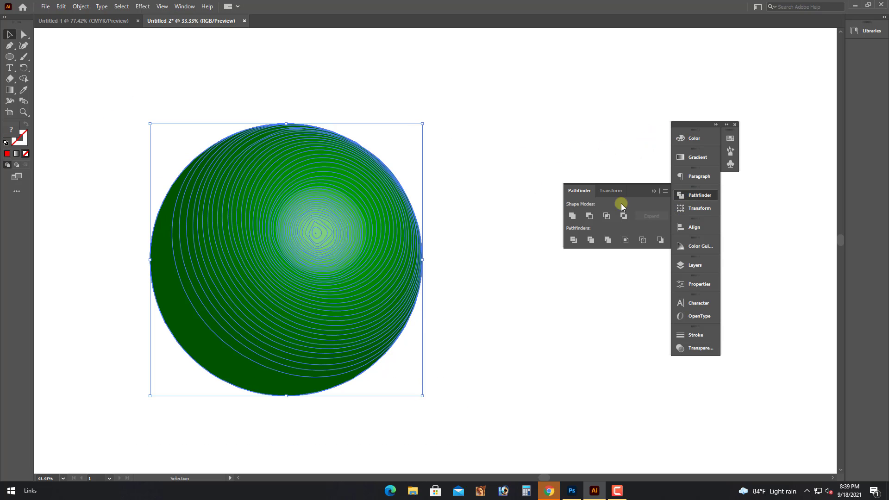
click(578, 216)
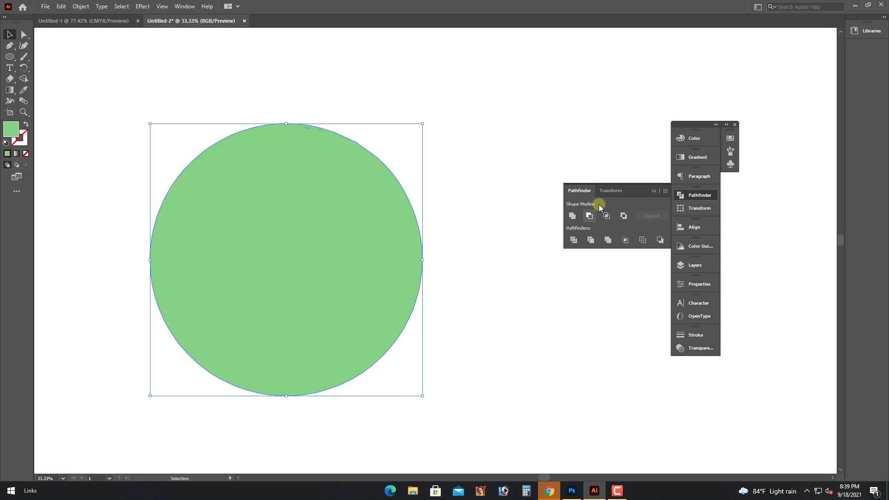
click(652, 191)
Give the circle a radial gradient and move the black end stop to 100%.
click(691, 158)
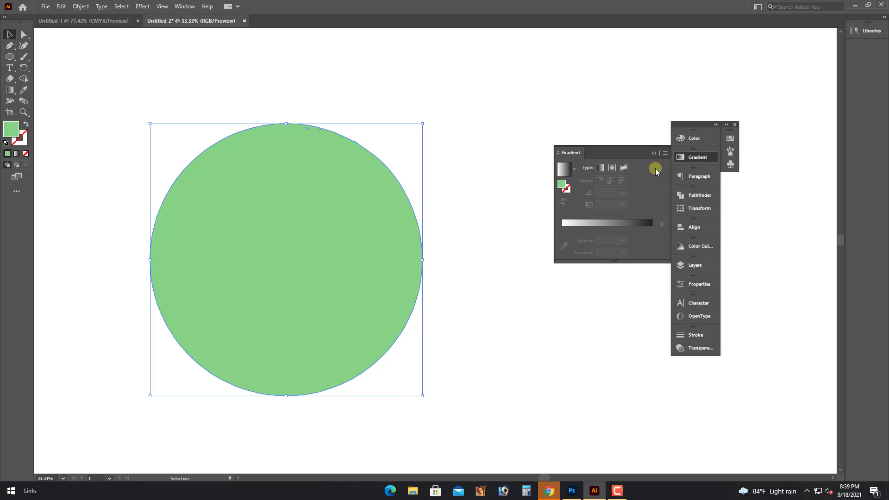
click(611, 168)
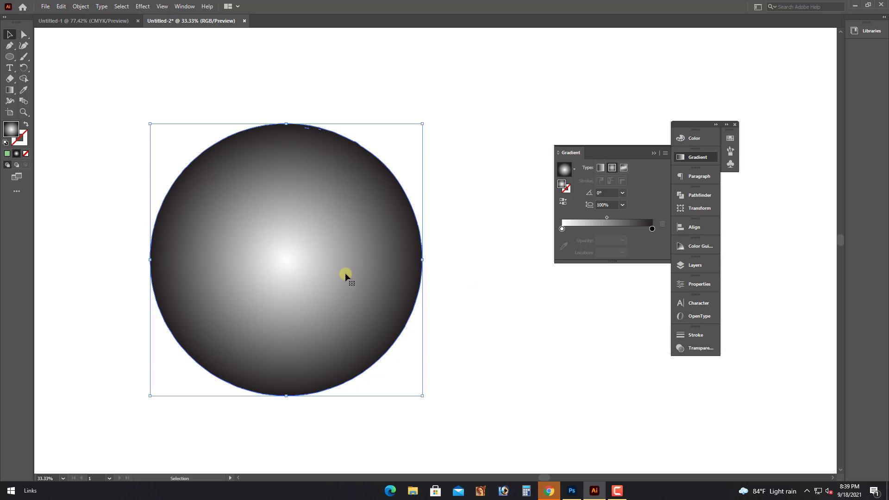
click(652, 230)
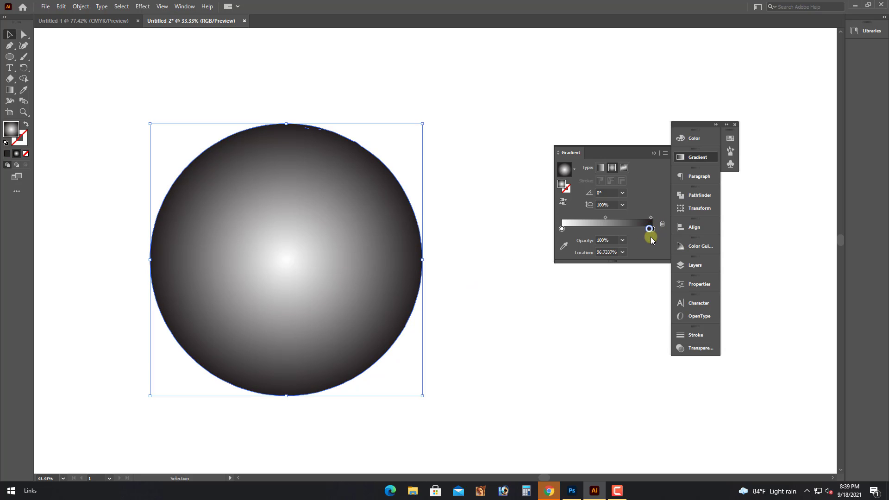
drag(650, 228, 653, 228)
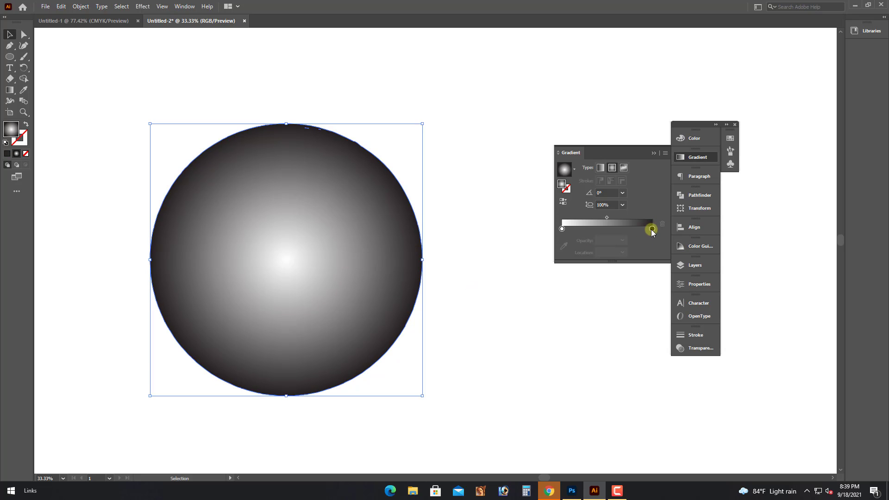
Switch the Color panel to RGB and set the end stop to yellow FFFF00.
click(696, 138)
click(664, 134)
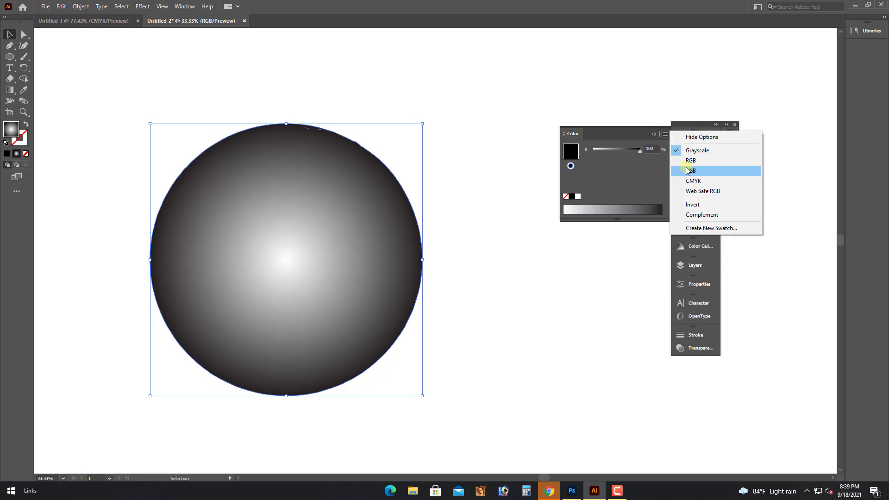
click(677, 165)
drag(604, 168, 574, 167)
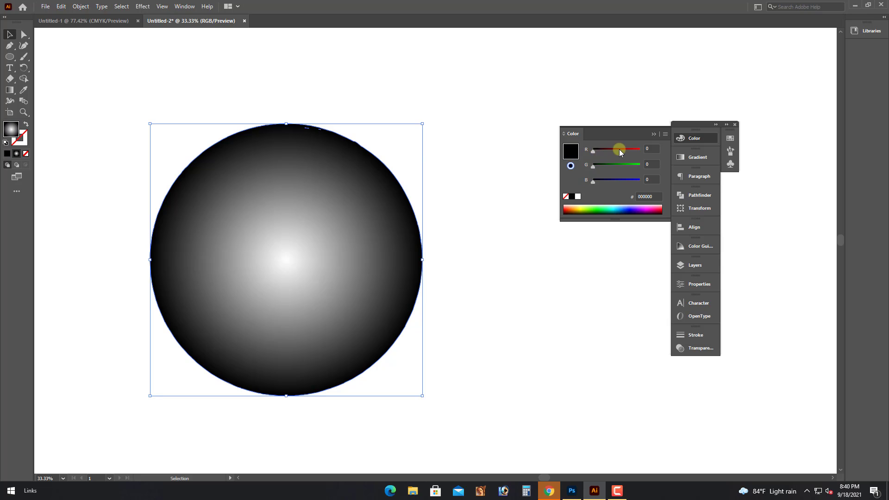
drag(619, 149, 590, 150)
drag(593, 166, 641, 165)
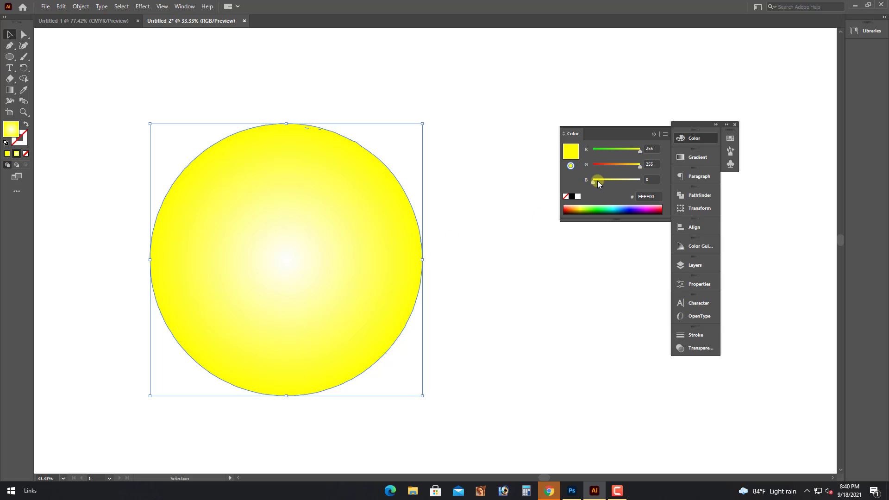
Change the gradient's white centre stop to red-orange FF4000 (R255 G64 B0) in RGB mode.
click(698, 157)
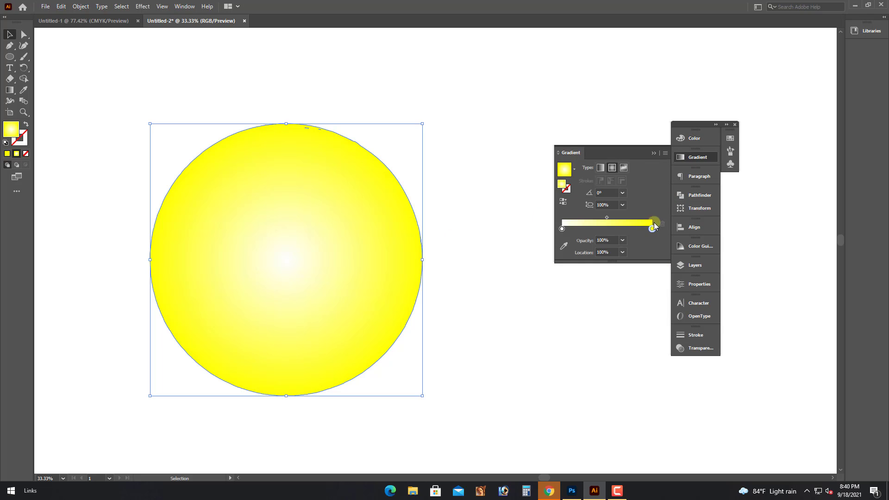
click(561, 229)
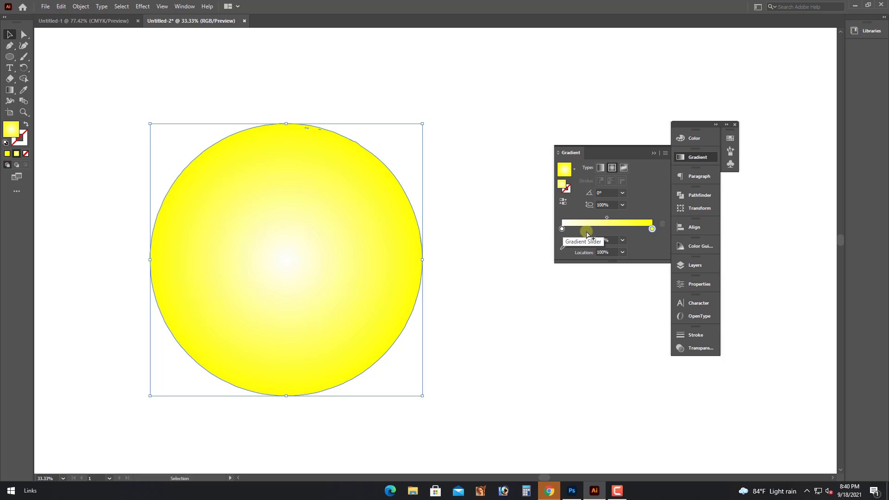
click(652, 229)
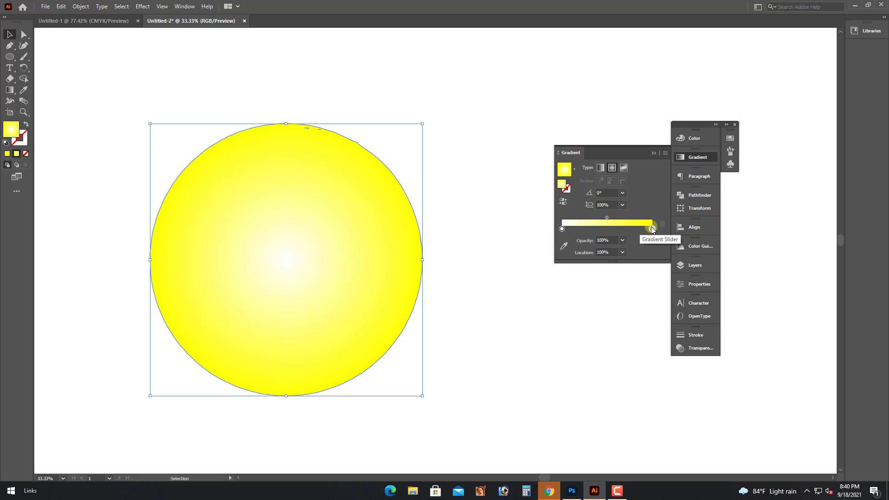
click(561, 229)
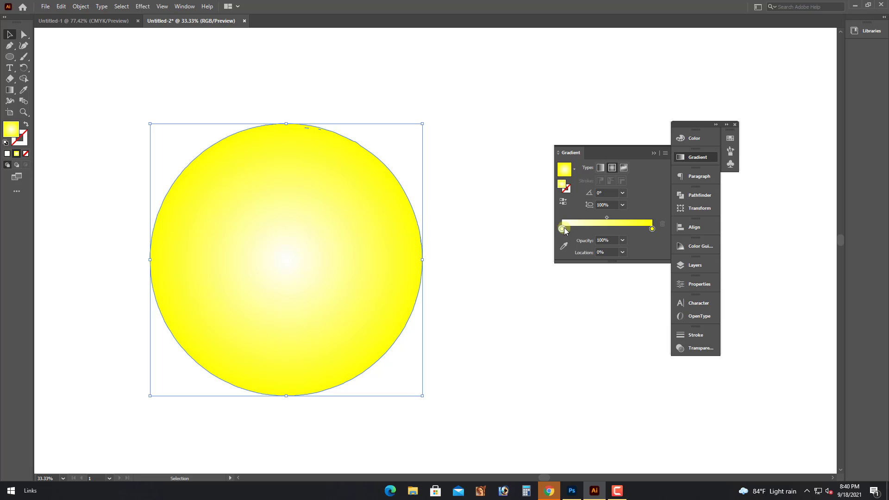
click(694, 138)
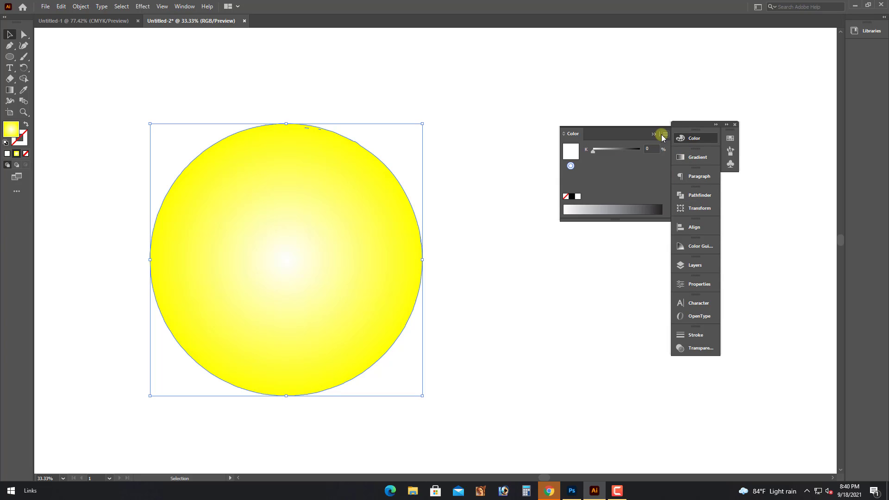
click(664, 135)
click(691, 161)
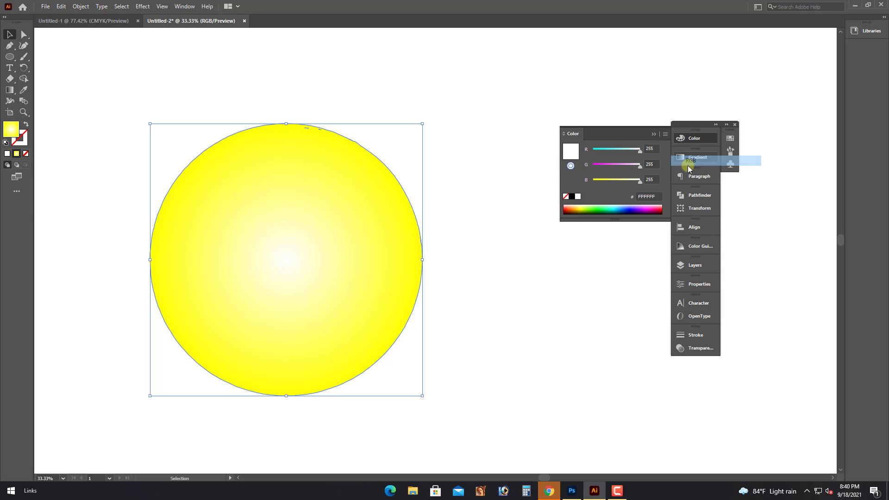
drag(640, 180, 606, 166)
click(615, 165)
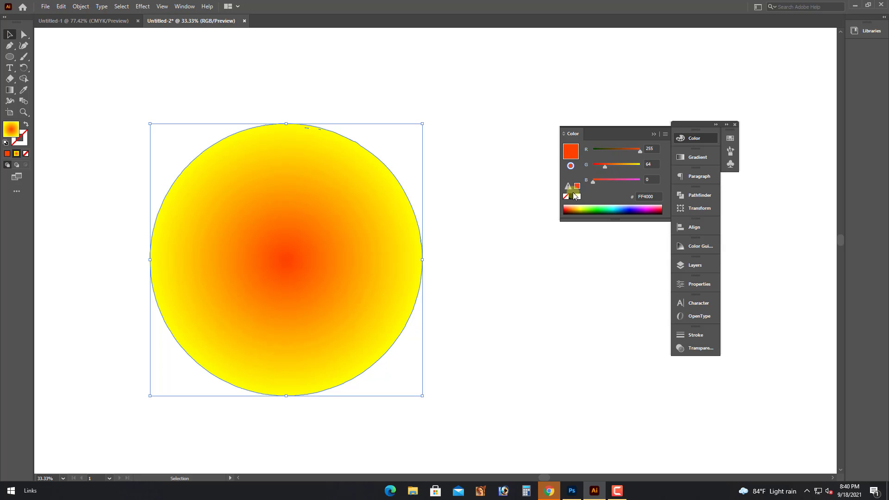
Drag the gradient midpoint to about 60% so the orange area widens.
click(696, 157)
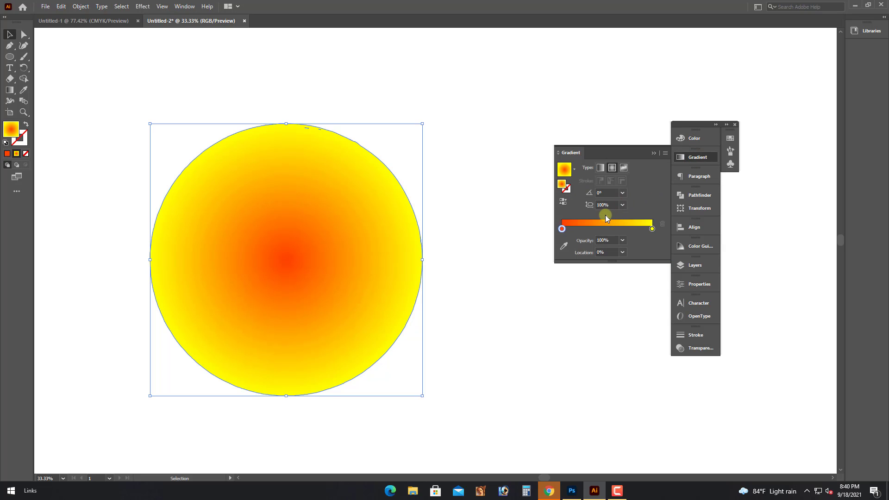
click(612, 218)
drag(612, 217, 621, 218)
Paste the red stripes in front of the gradient circle with Ctrl+F, undoing an accidental circle move.
click(654, 153)
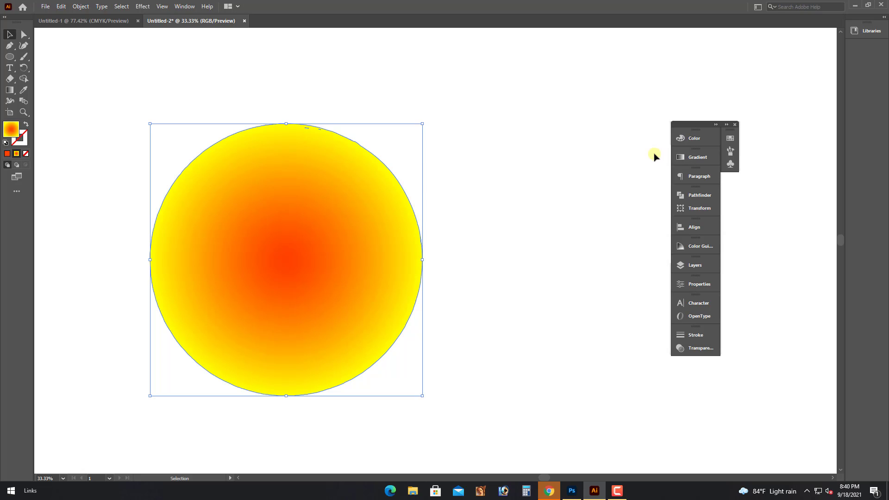
click(528, 215)
key(ctrl+f)
click(425, 323)
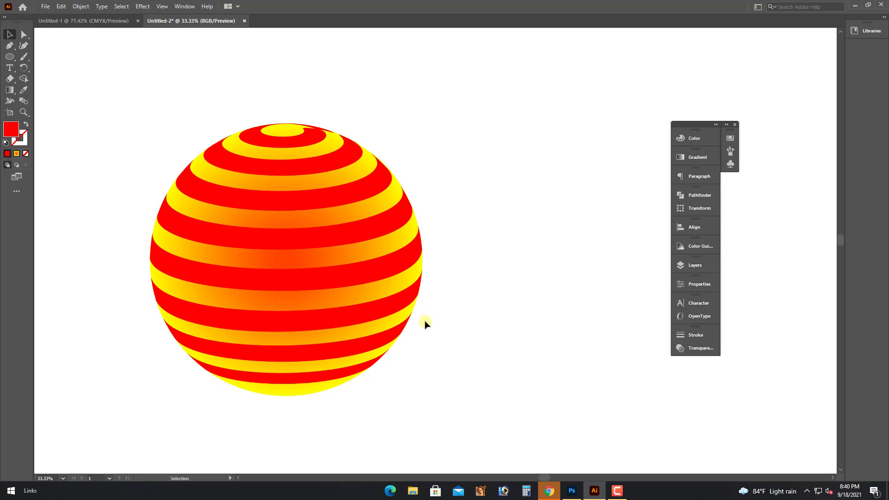
scroll(426, 324, down, 3)
scroll(510, 328, up, 1)
drag(310, 253, 355, 262)
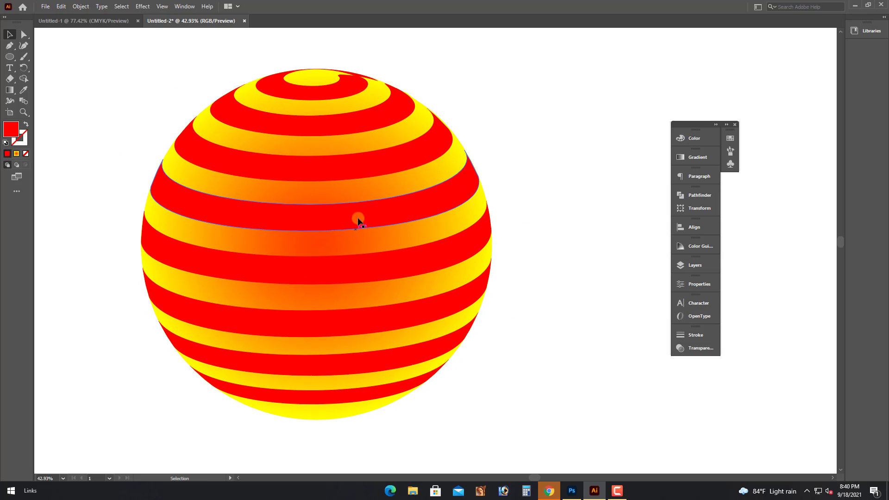
drag(401, 188, 454, 187)
key(ctrl+z)
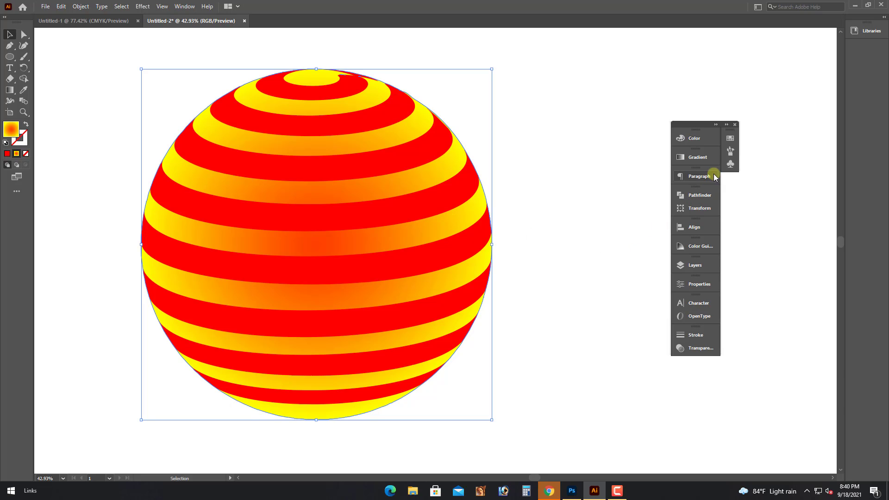
Raise the centre stop's green to 177 for amber-orange FFB100, then deselect and zoom out.
click(700, 157)
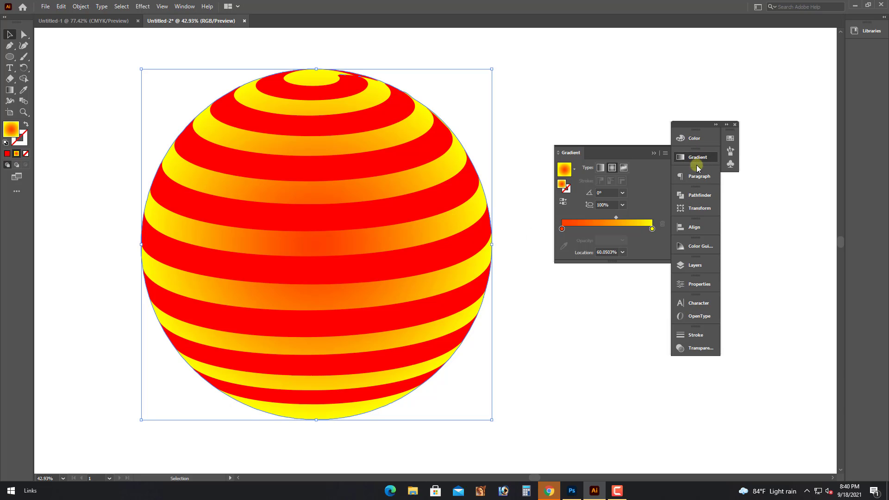
click(561, 228)
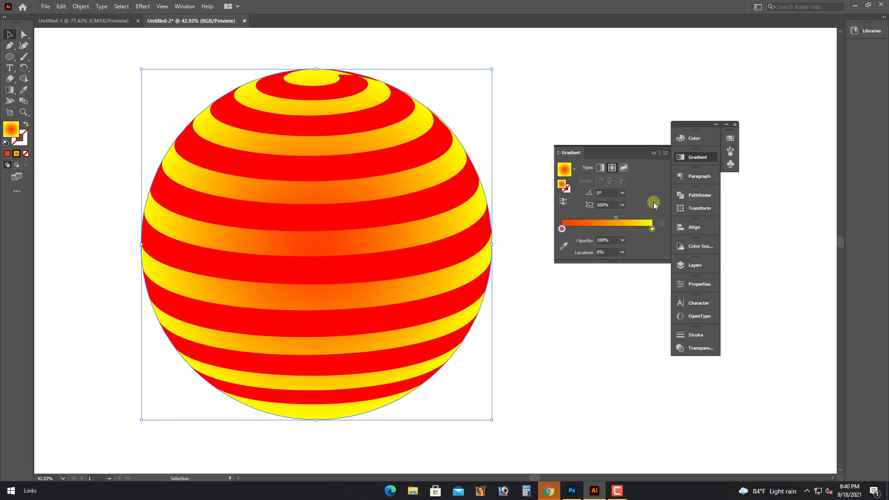
click(695, 139)
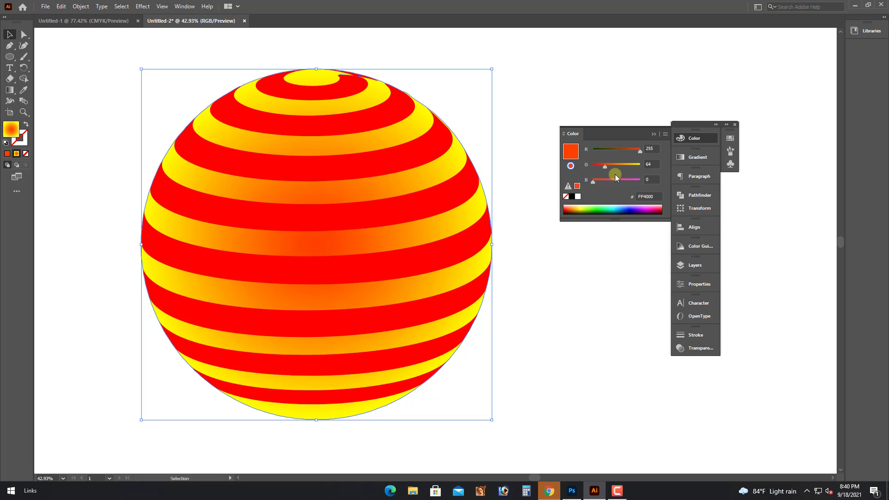
drag(604, 168, 626, 167)
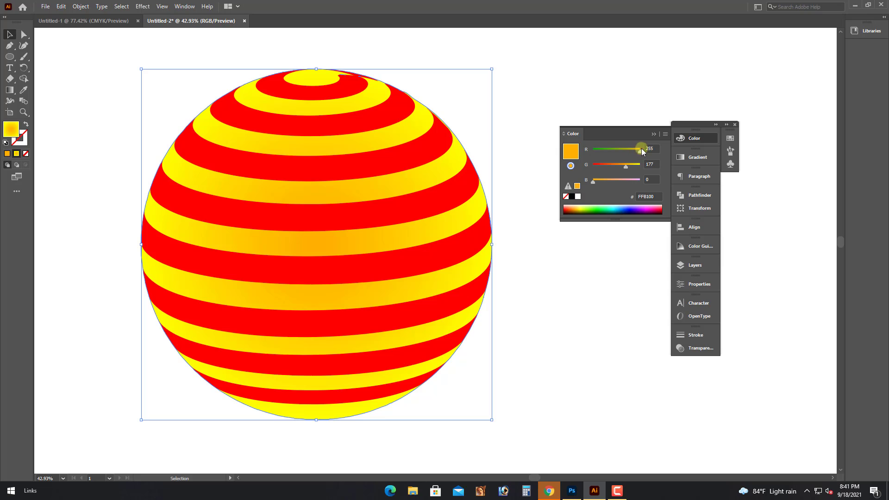
click(547, 282)
scroll(548, 303, up, 2)
key(ctrl+minus)
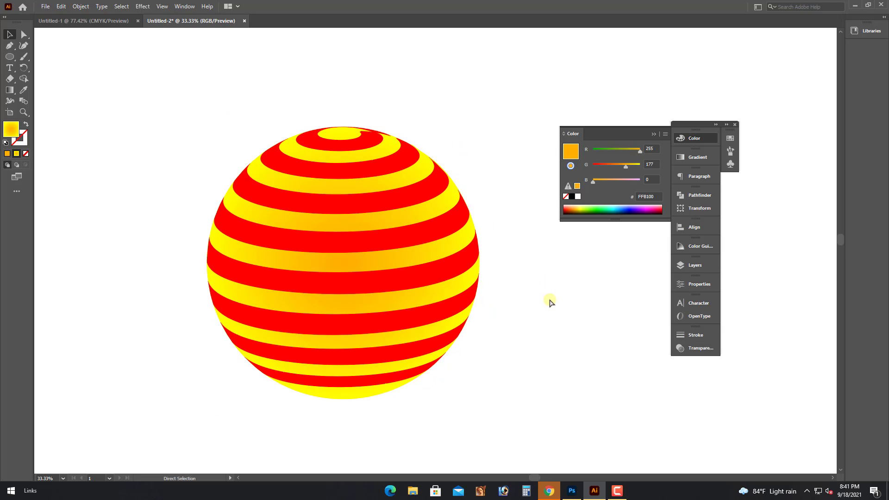
drag(542, 307, 489, 304)
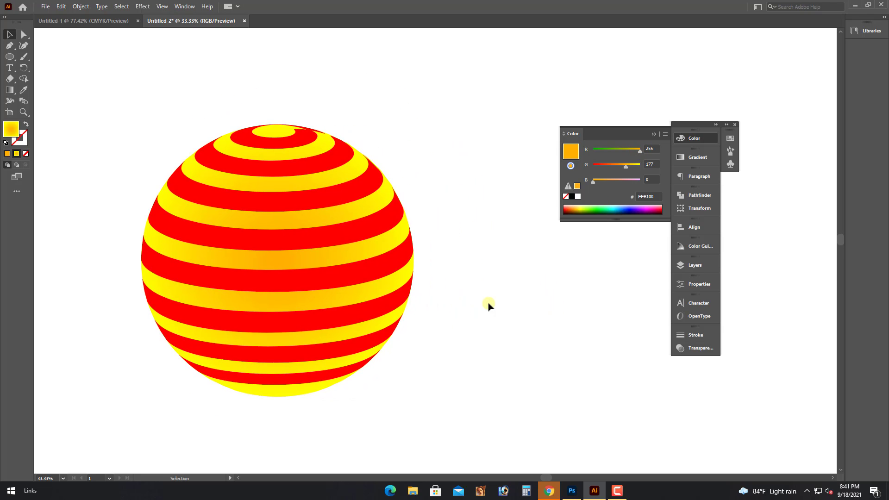